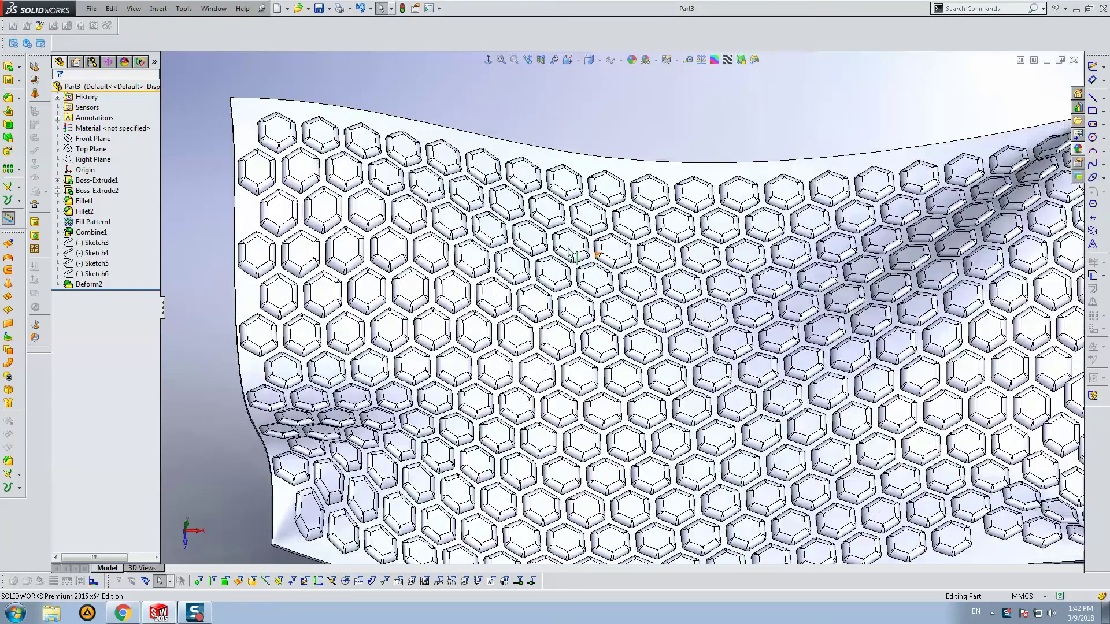
- Review the Deform2 feature, then delete it from the part
{"action": "scroll", "coordinate": [569, 251], "scroll_direction": "up", "scroll_amount": 5}
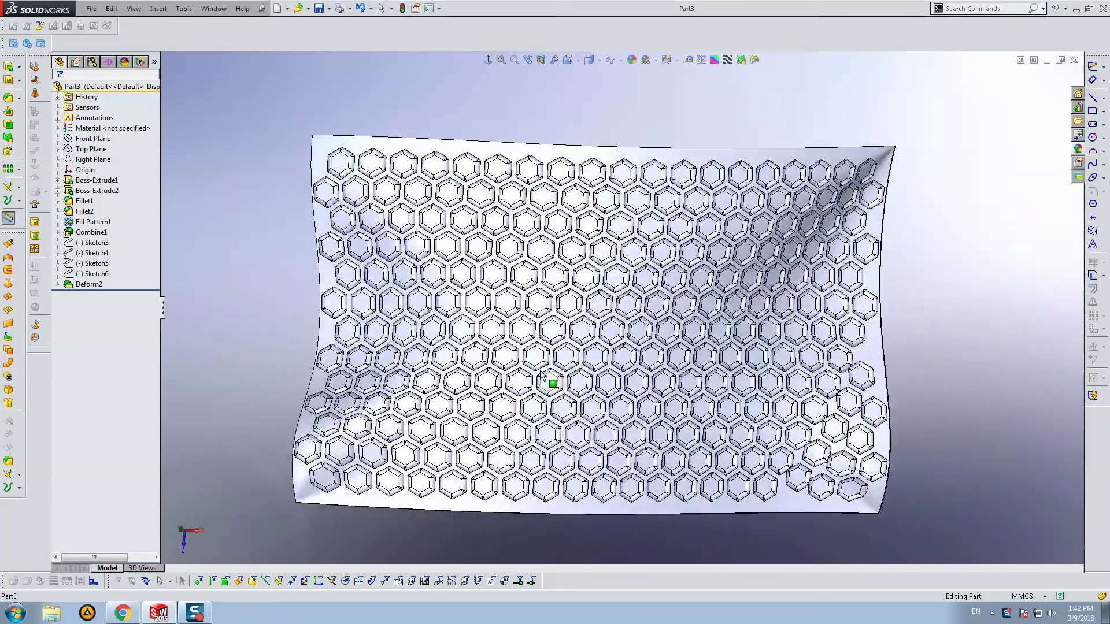
{"action": "scroll", "coordinate": [373, 445], "scroll_direction": "down", "scroll_amount": 5}
{"action": "left_click", "coordinate": [96, 287]}
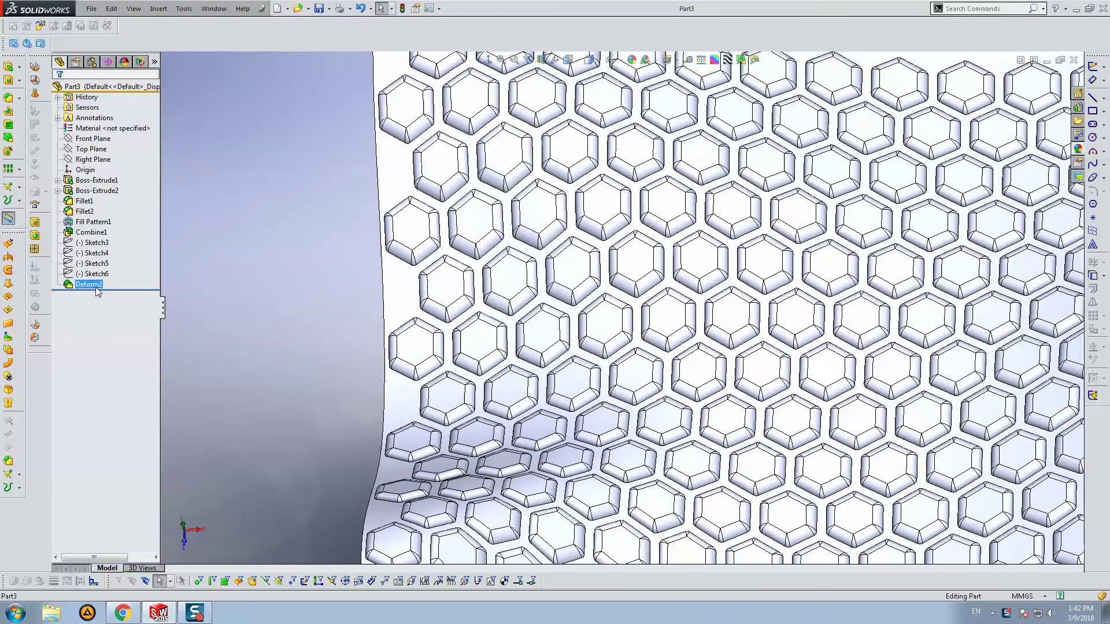
{"action": "left_click", "coordinate": [342, 210]}
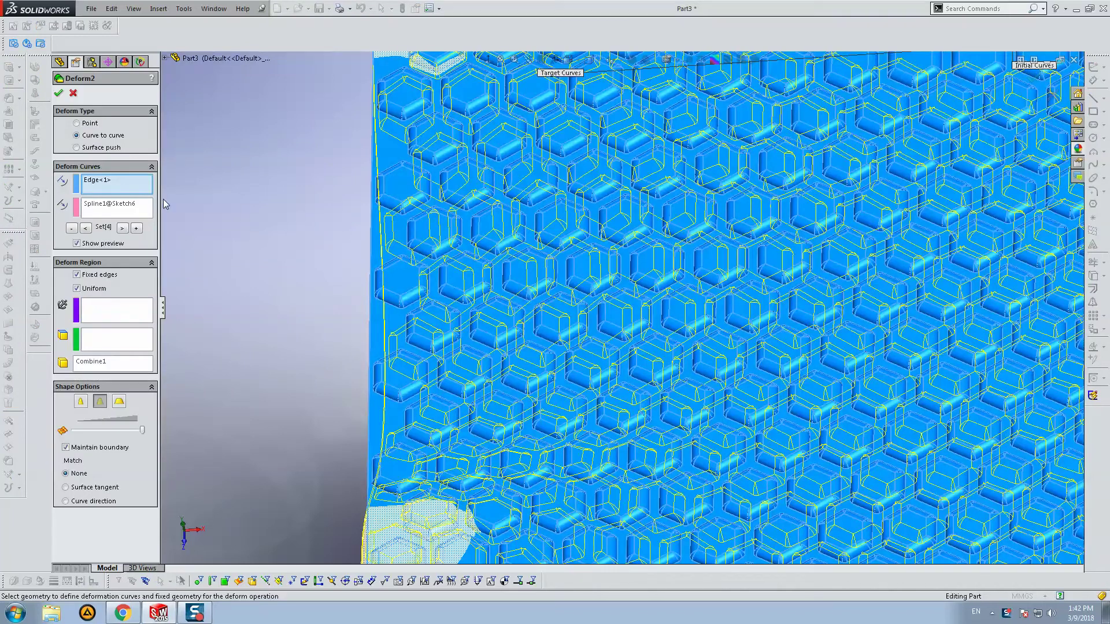
{"action": "scroll", "coordinate": [590, 263], "scroll_direction": "up", "scroll_amount": 6}
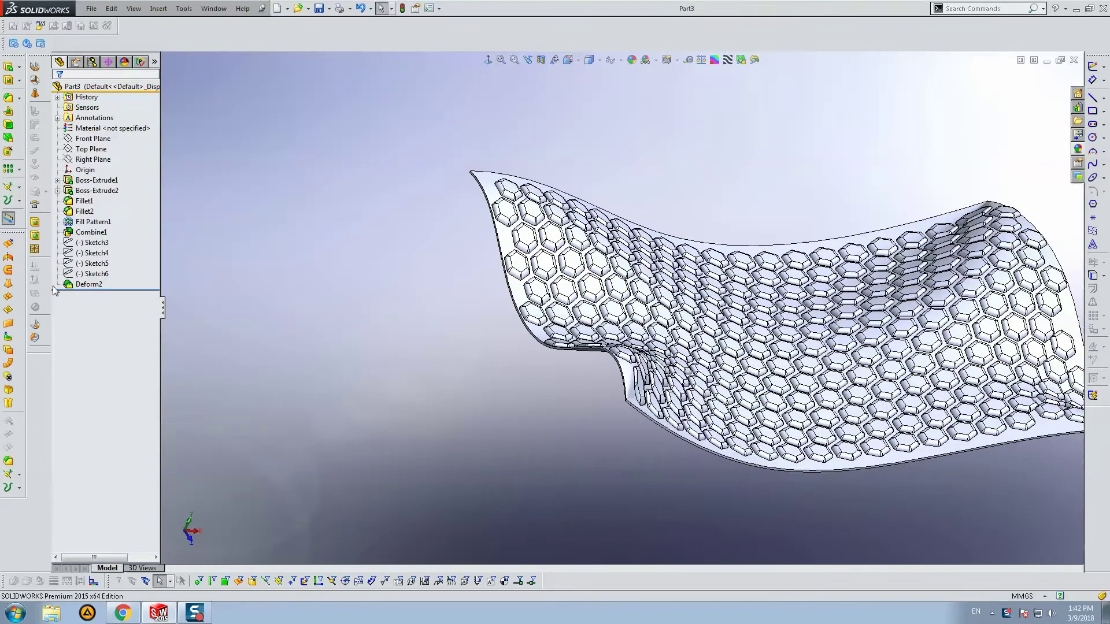
{"action": "left_click", "coordinate": [89, 285]}
{"action": "key", "text": "Delete"}
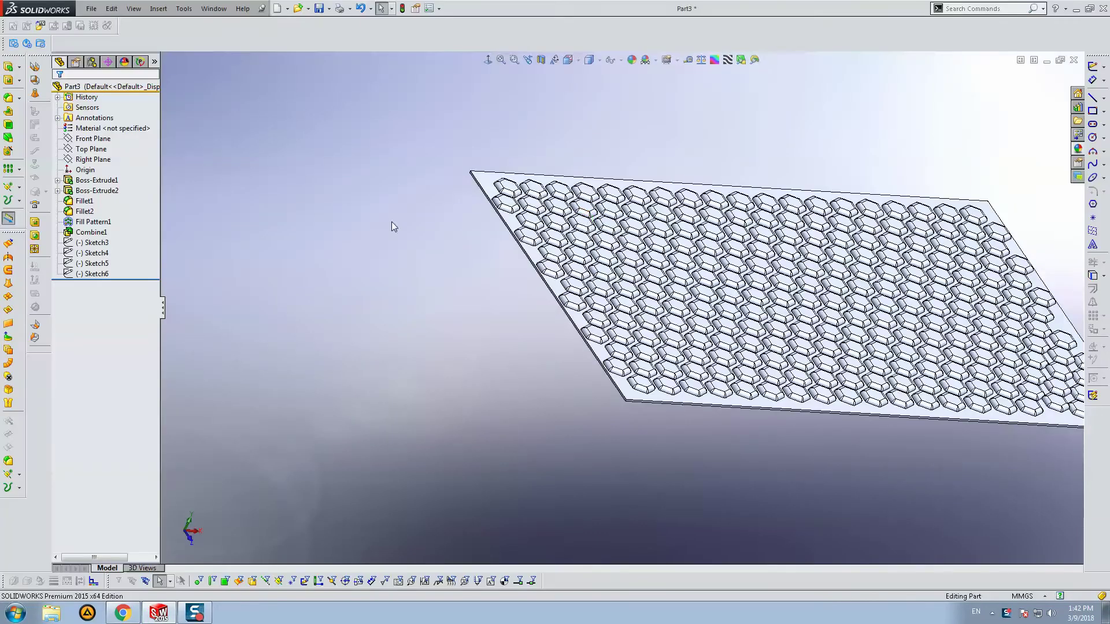
- Show Sketch3 through Sketch6 together
{"action": "left_click", "coordinate": [93, 243]}
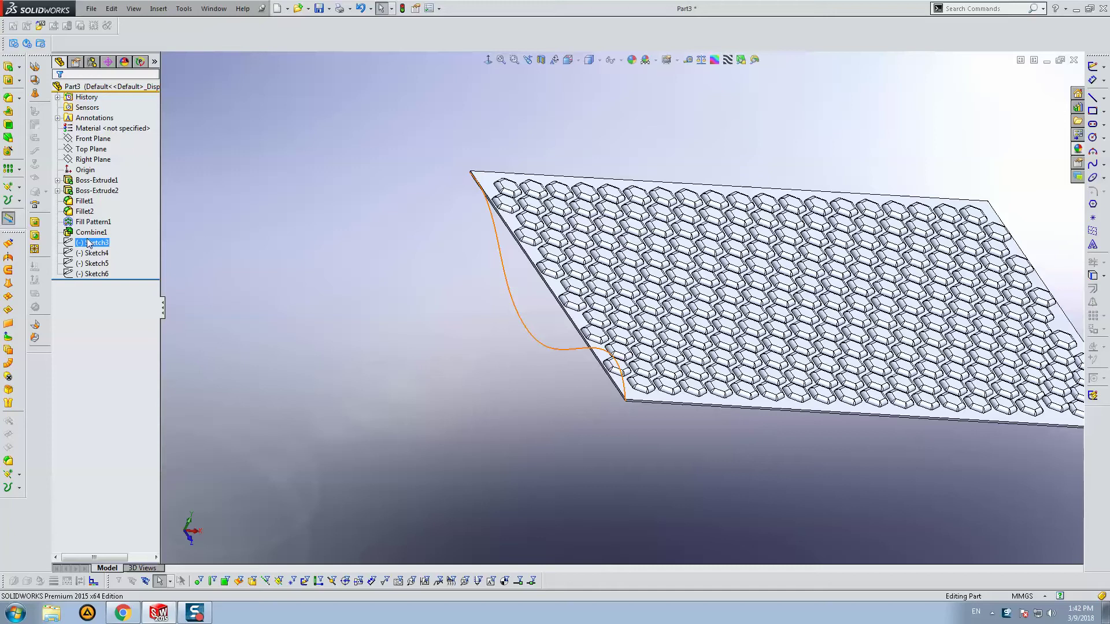
{"action": "left_click", "coordinate": [93, 273], "text": "shift"}
{"action": "left_click", "coordinate": [98, 255]}
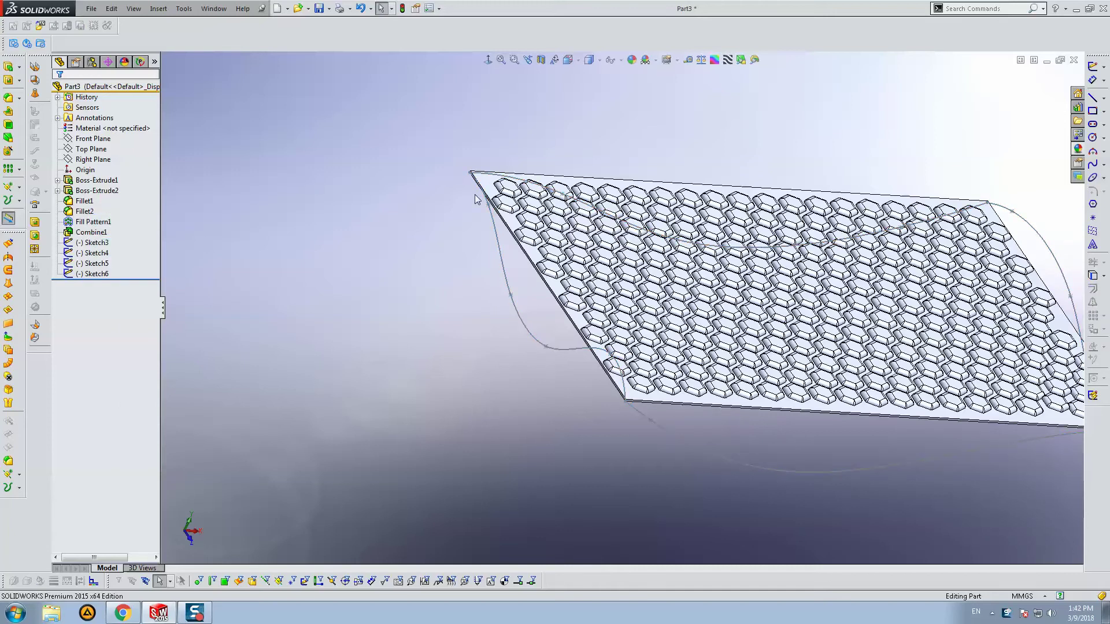
- Hide the flat hexagon plate body so only the four curves remain
{"action": "right_click", "coordinate": [499, 184]}
{"action": "key", "text": "Escape"}
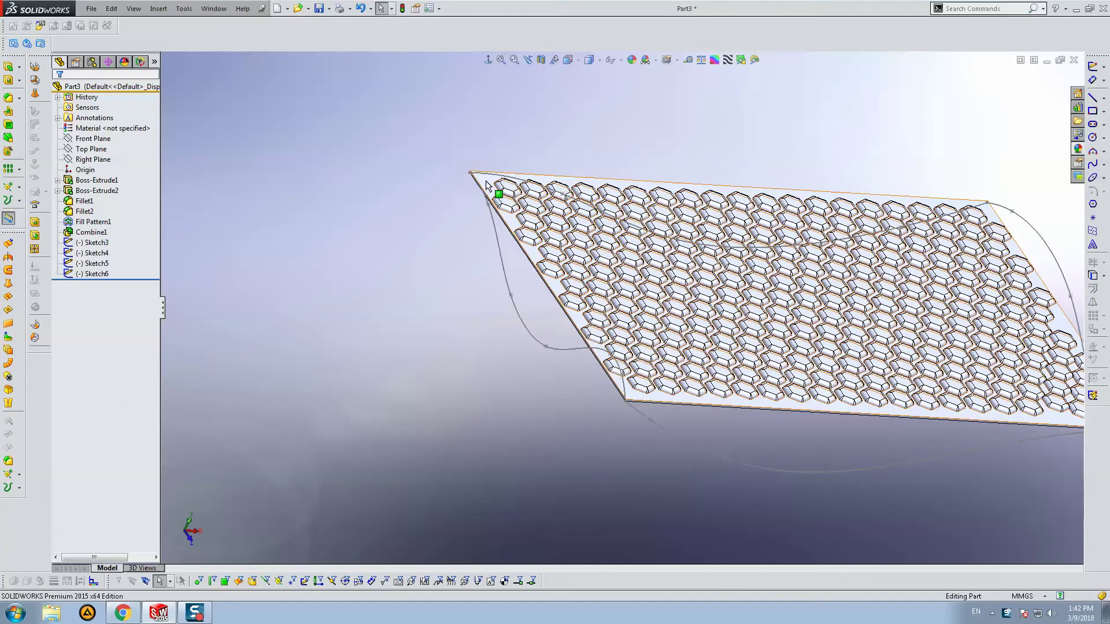
{"action": "right_click", "coordinate": [495, 188]}
{"action": "left_click", "coordinate": [509, 162]}
{"action": "mouse_move", "coordinate": [662, 265]}
{"action": "middle_mouse_down"}
{"action": "mouse_move", "coordinate": [638, 241]}
{"action": "mouse_move", "coordinate": [653, 263]}
{"action": "middle_mouse_up"}
- Loft a surface with Sketch3 and Sketch4 as profiles and Sketch6 and Sketch5 as guides
{"action": "left_click", "coordinate": [10, 270]}
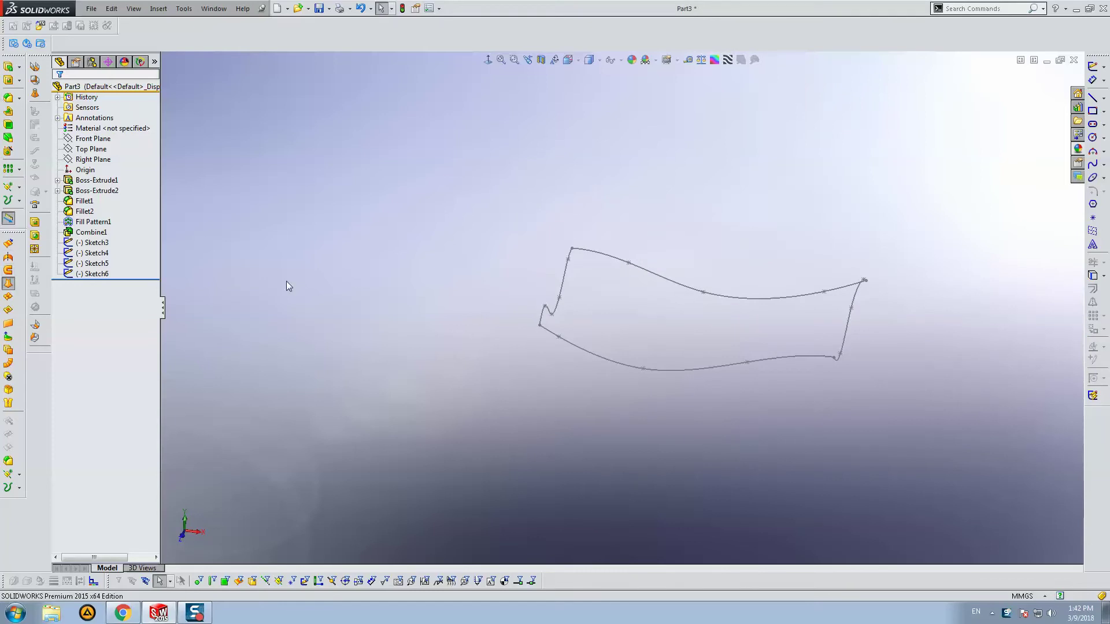
{"action": "scroll", "coordinate": [578, 278], "scroll_direction": "down", "scroll_amount": 5}
{"action": "left_click", "coordinate": [483, 138]}
{"action": "scroll", "coordinate": [902, 258], "scroll_direction": "up", "scroll_amount": 3}
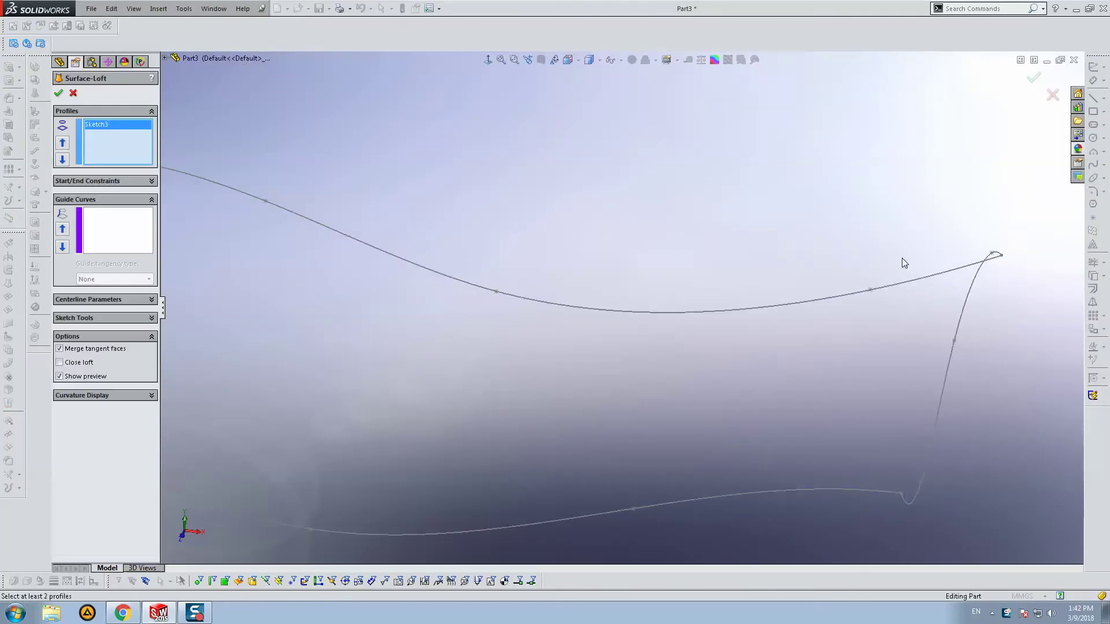
{"action": "left_click", "coordinate": [976, 264]}
{"action": "scroll", "coordinate": [476, 276], "scroll_direction": "up", "scroll_amount": 3}
{"action": "left_click", "coordinate": [131, 236]}
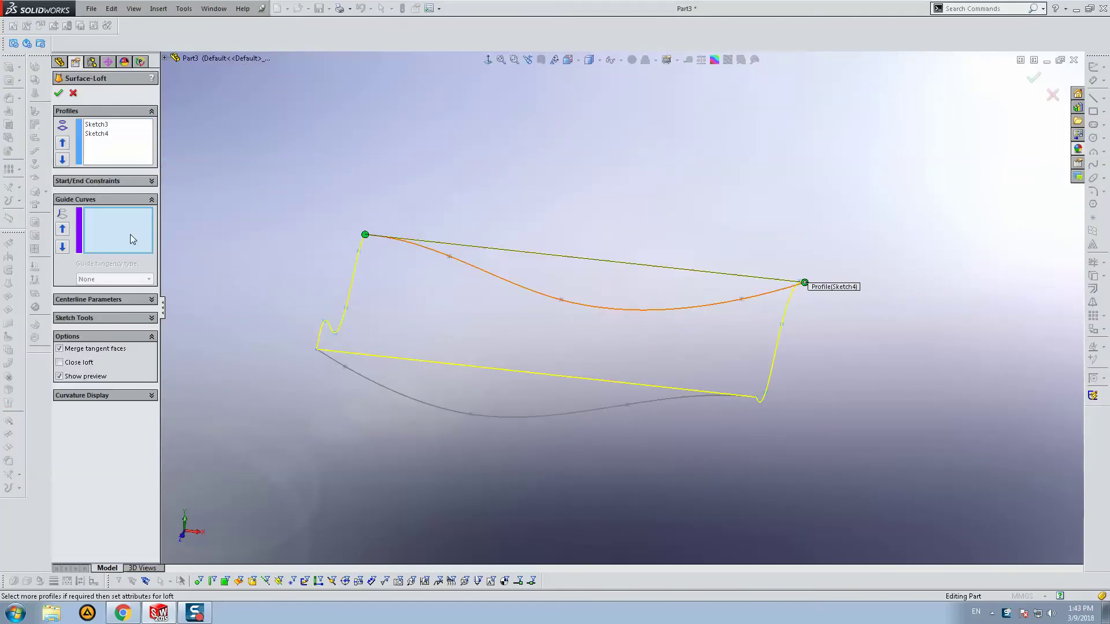
{"action": "left_click", "coordinate": [433, 250]}
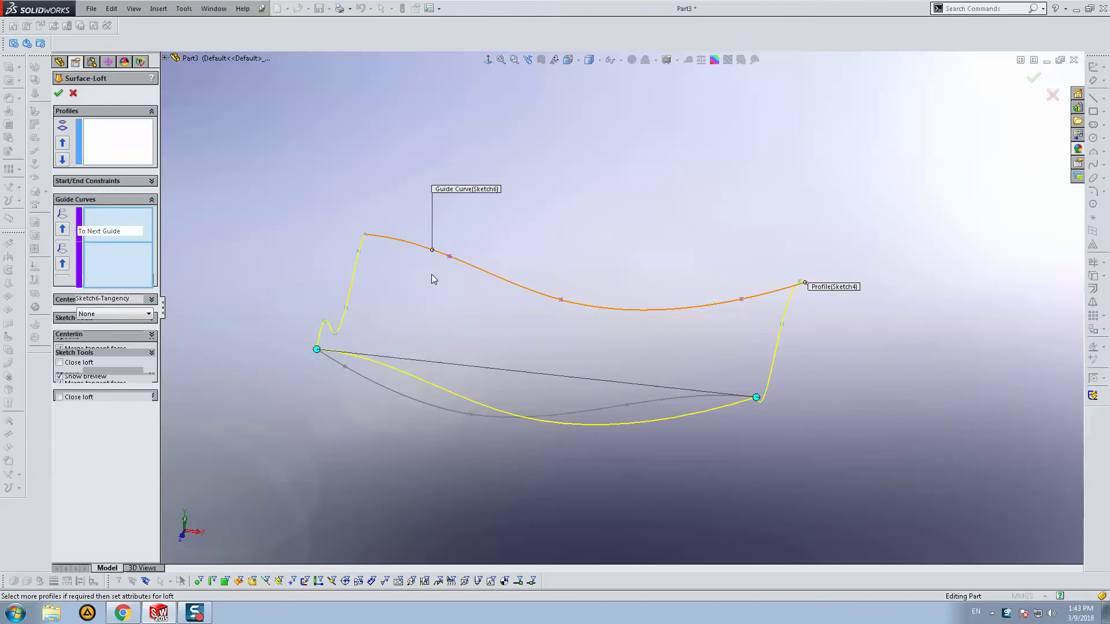
{"action": "left_click", "coordinate": [358, 373]}
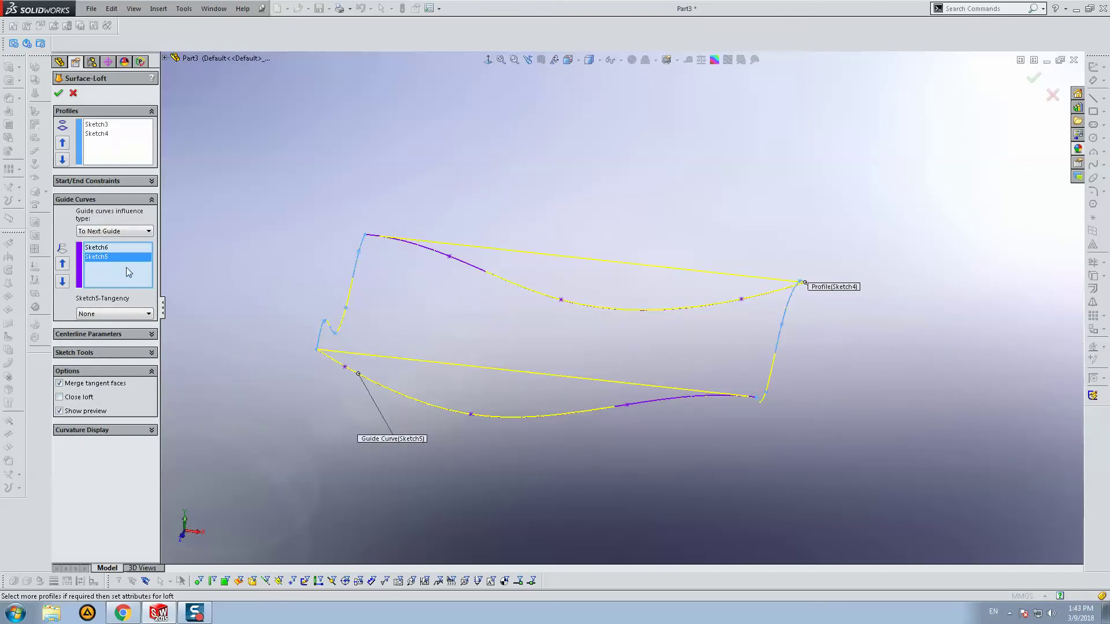
{"action": "key", "text": "Return"}
{"action": "middle_click_drag", "start_coordinate": [370, 267], "coordinate": [376, 439]}
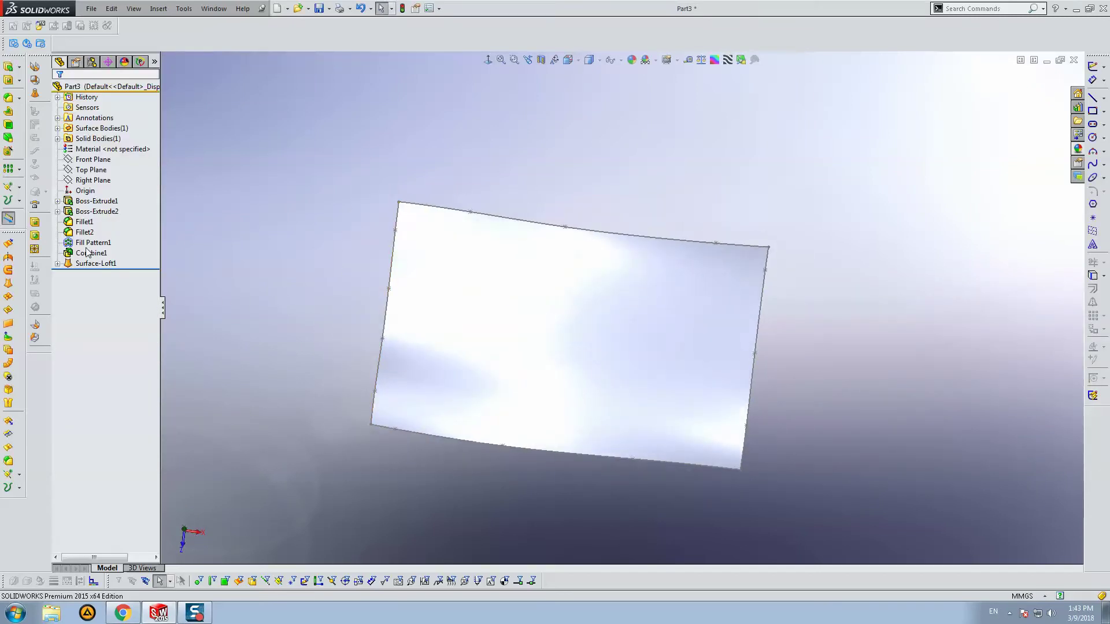
- Hide the four loft sketches under Surface-Loft1
{"action": "left_click", "coordinate": [57, 263]}
{"action": "left_click", "coordinate": [92, 274]}
{"action": "left_click", "coordinate": [102, 305], "text": "shift"}
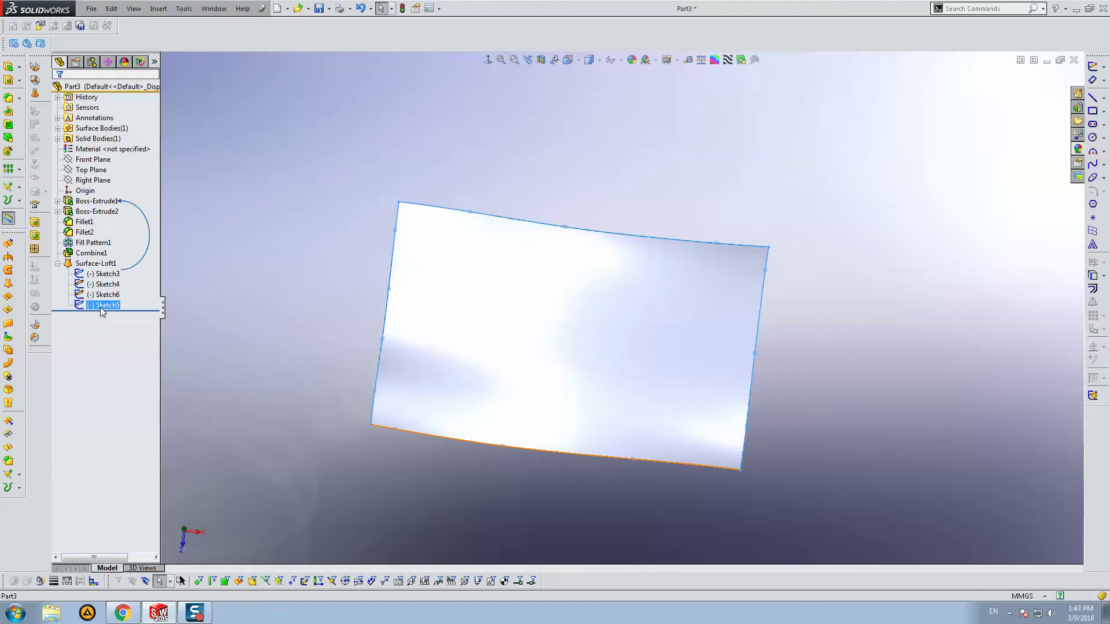
{"action": "left_click", "coordinate": [110, 290]}
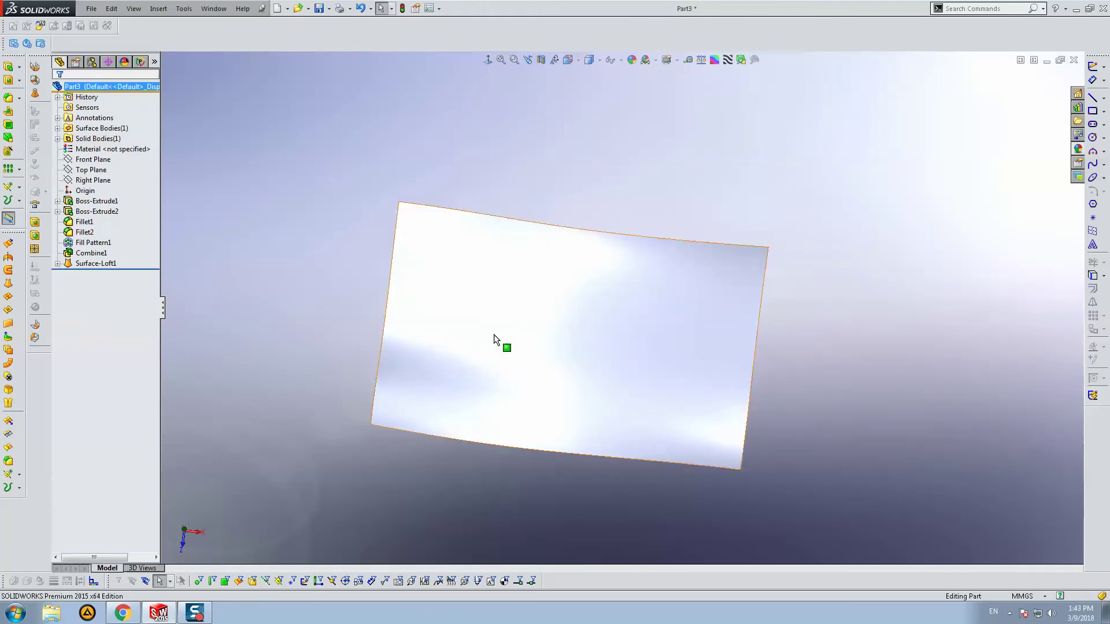
{"action": "middle_click_drag", "start_coordinate": [495, 339], "coordinate": [541, 264]}
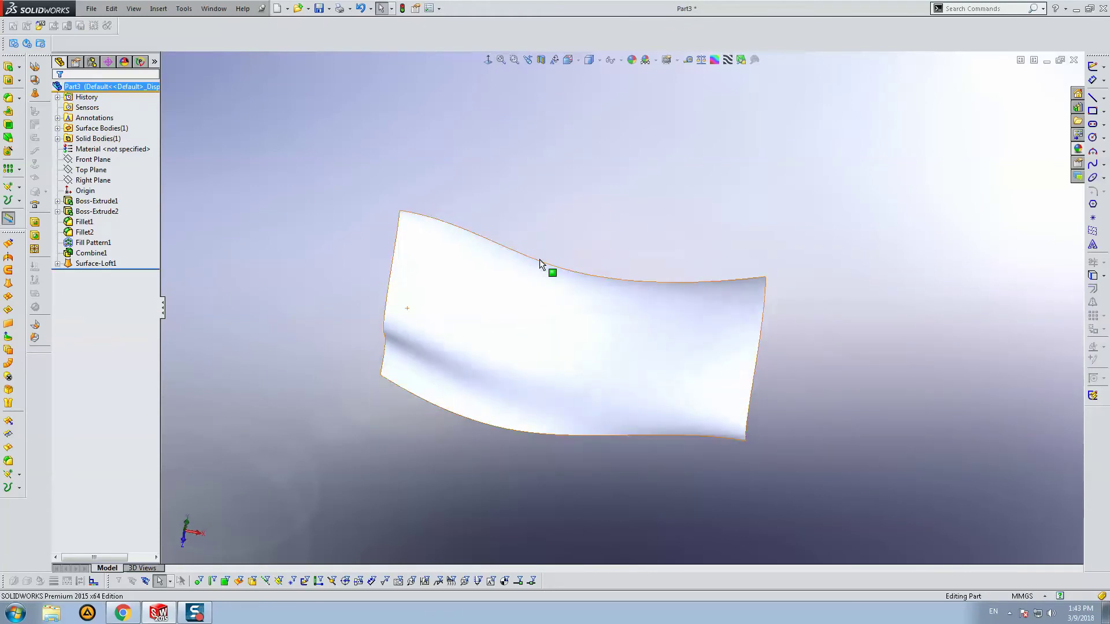
- Show the Combine1 hexagon plate again and save the part
{"action": "left_click", "coordinate": [58, 139]}
{"action": "left_click", "coordinate": [79, 149]}
{"action": "left_click", "coordinate": [257, 168]}
{"action": "middle_click_drag", "start_coordinate": [258, 168], "coordinate": [341, 194]}
{"action": "key", "text": "ctrl+s"}
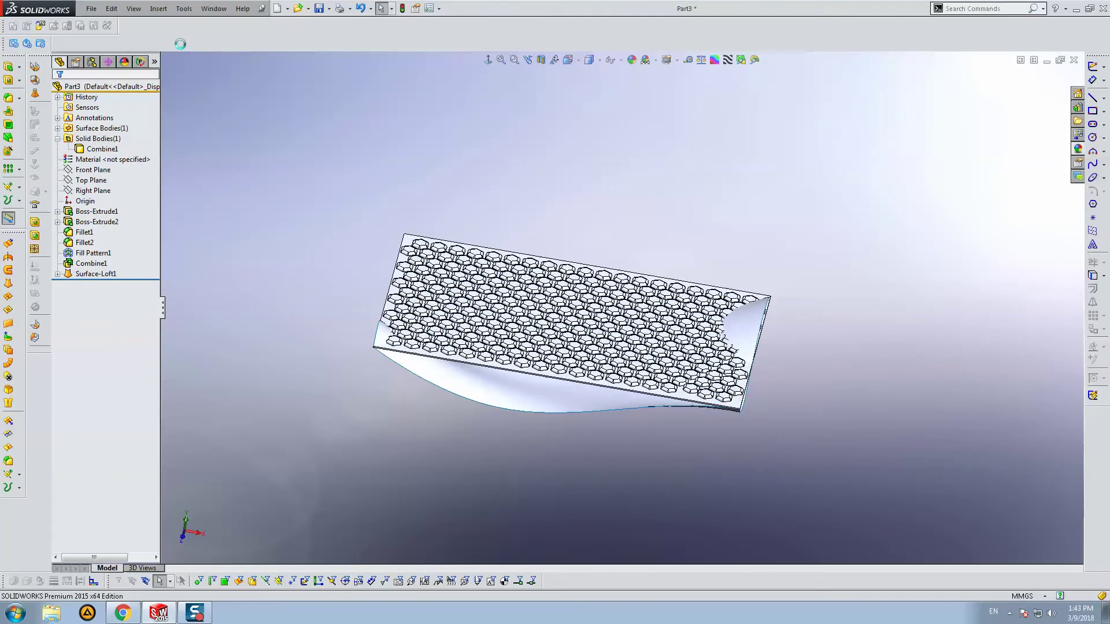
- Start a Surface push Deform with Combine1 as the body to deform
{"action": "left_click", "coordinate": [158, 8]}
{"action": "mouse_move", "coordinate": [190, 49]}
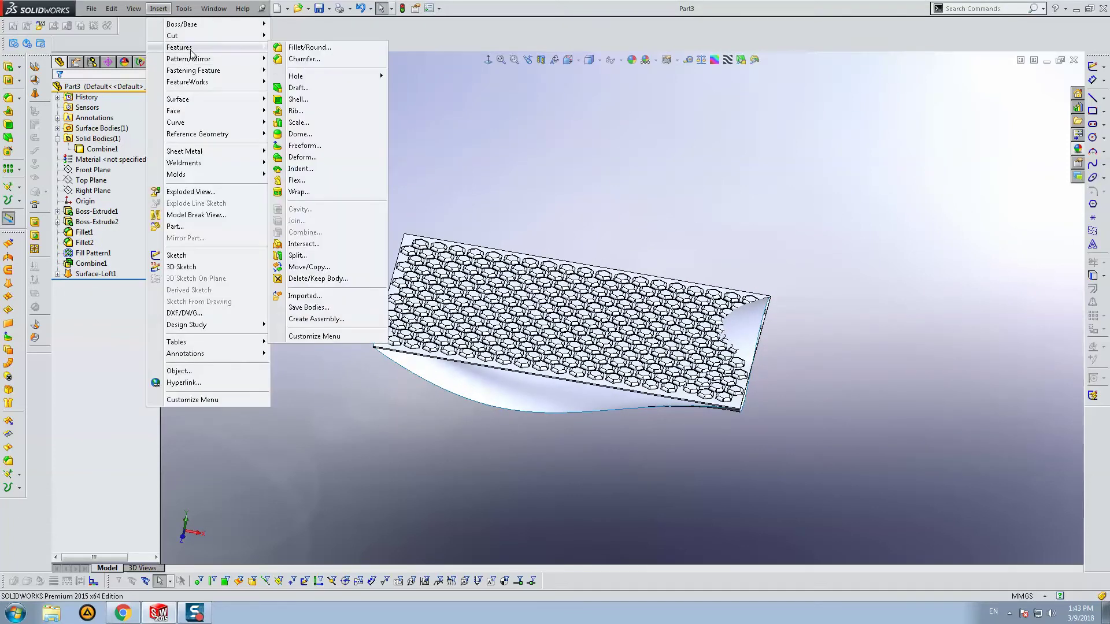
{"action": "left_click", "coordinate": [301, 158]}
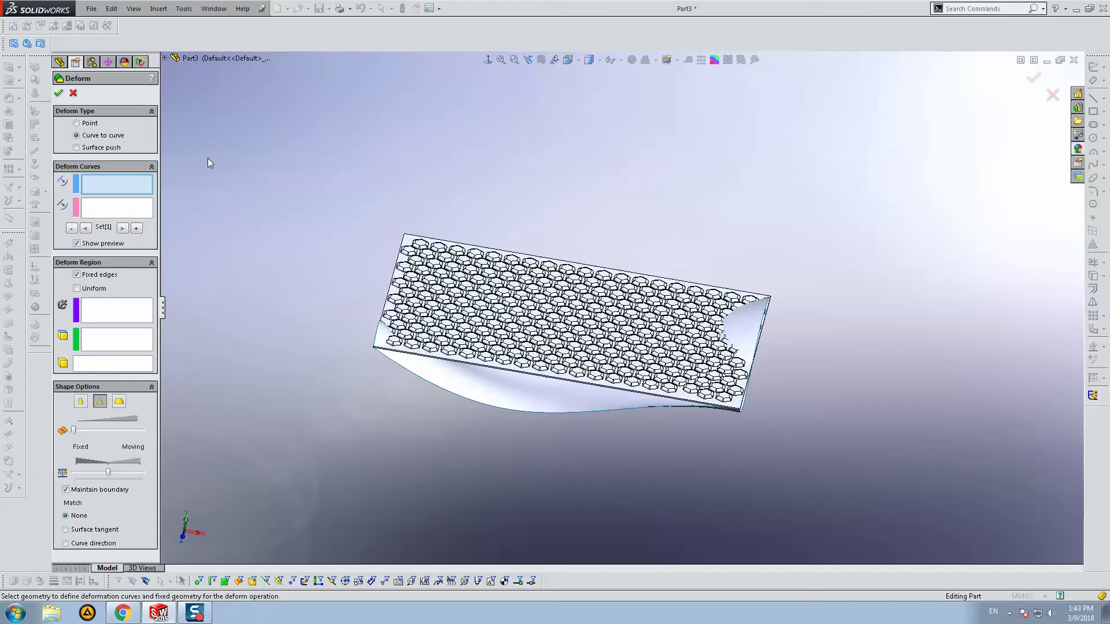
{"action": "left_click", "coordinate": [98, 148]}
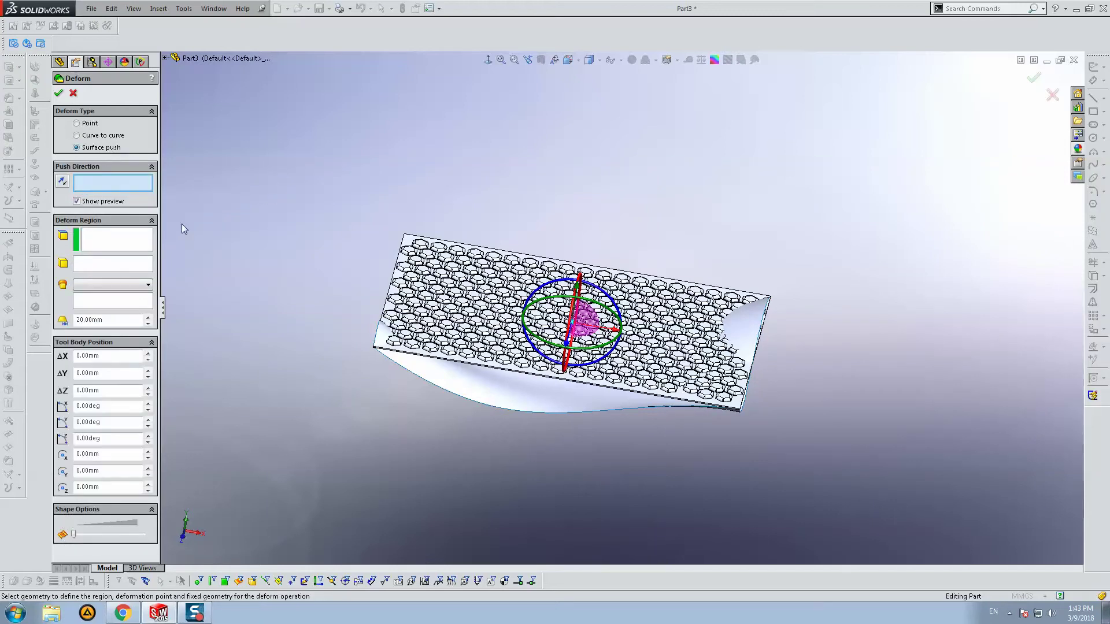
{"action": "left_click", "coordinate": [89, 266]}
{"action": "left_click", "coordinate": [467, 287]}
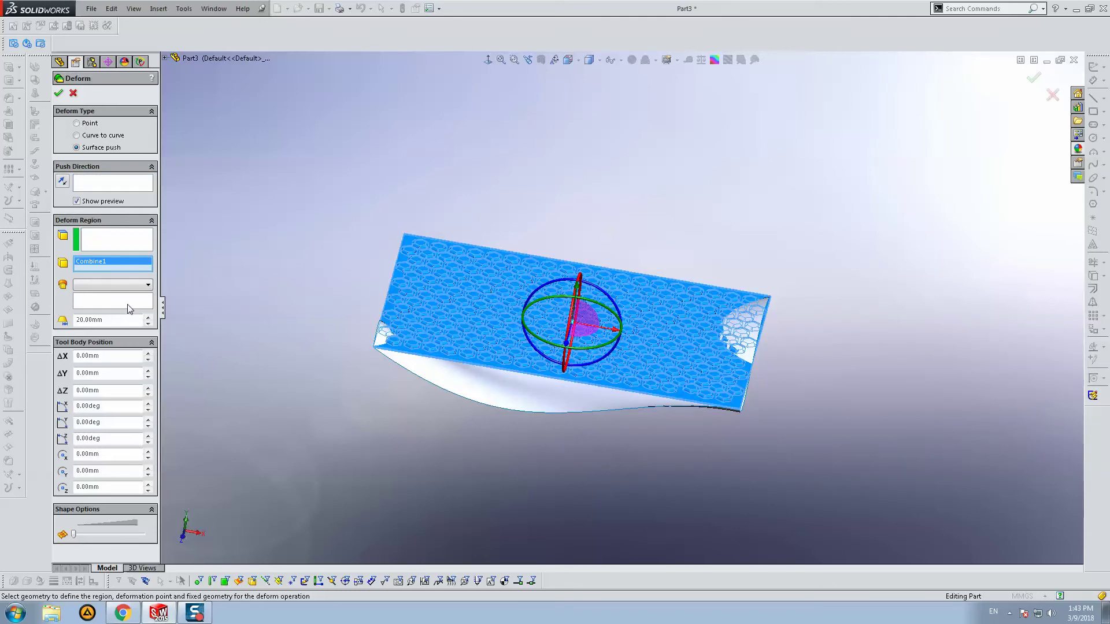
- Set the tool body type to Select Body and pick Surface-Loft1
{"action": "left_click", "coordinate": [128, 286]}
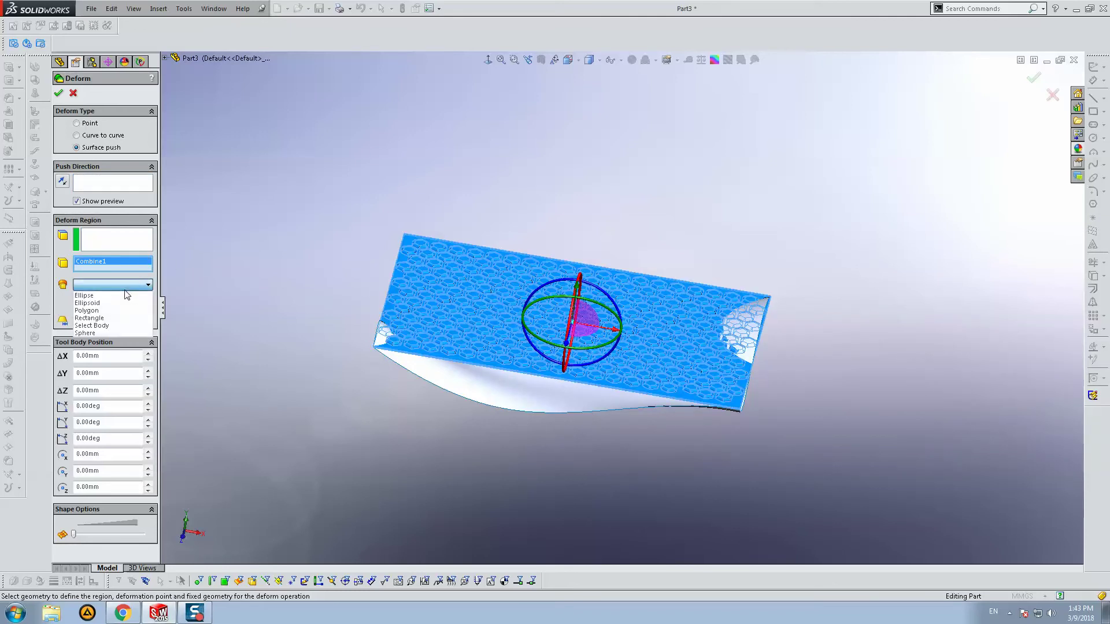
{"action": "left_click", "coordinate": [96, 326]}
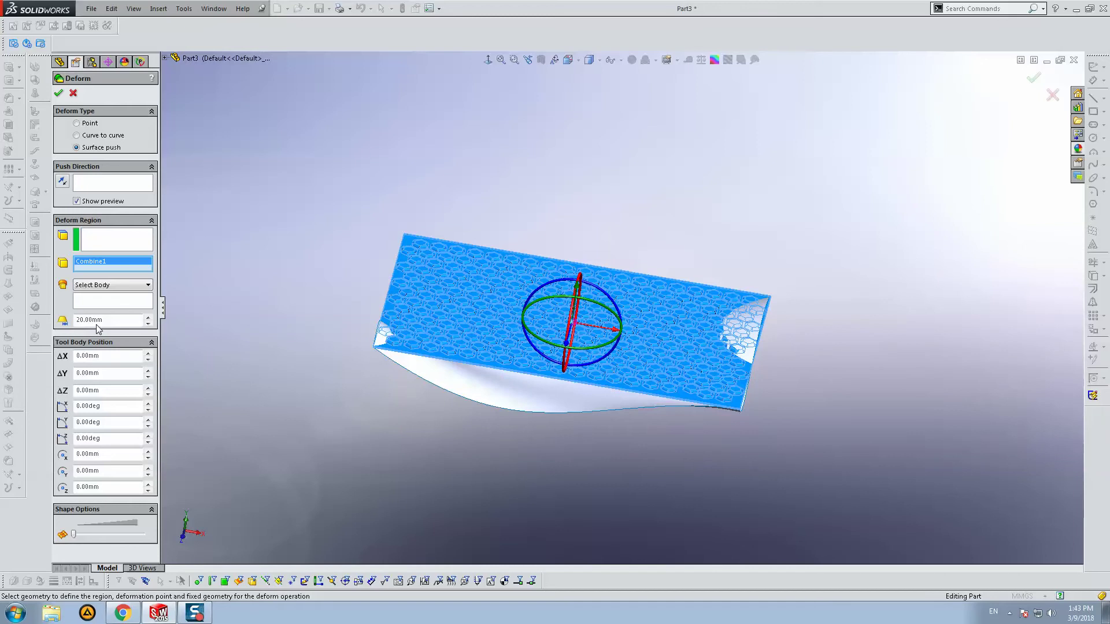
{"action": "left_click", "coordinate": [468, 384]}
{"action": "middle_click_drag", "start_coordinate": [473, 382], "coordinate": [590, 396]}
{"action": "scroll", "coordinate": [634, 408], "scroll_direction": "down", "scroll_amount": 8}
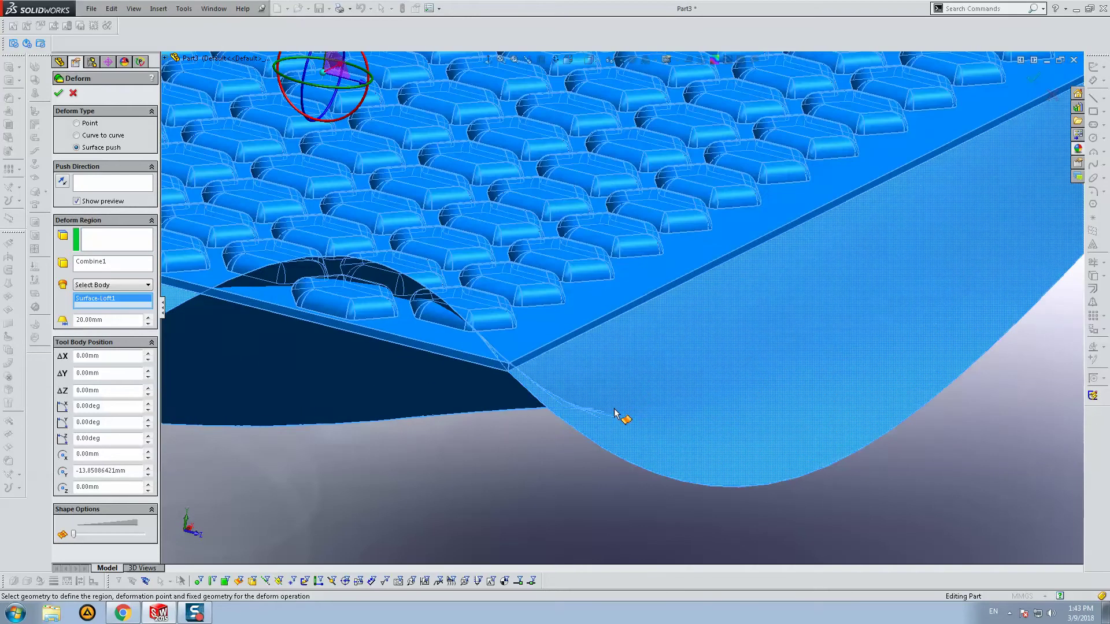
{"action": "scroll", "coordinate": [626, 407], "scroll_direction": "up", "scroll_amount": 2}
{"action": "scroll", "coordinate": [626, 408], "scroll_direction": "up", "scroll_amount": 6}
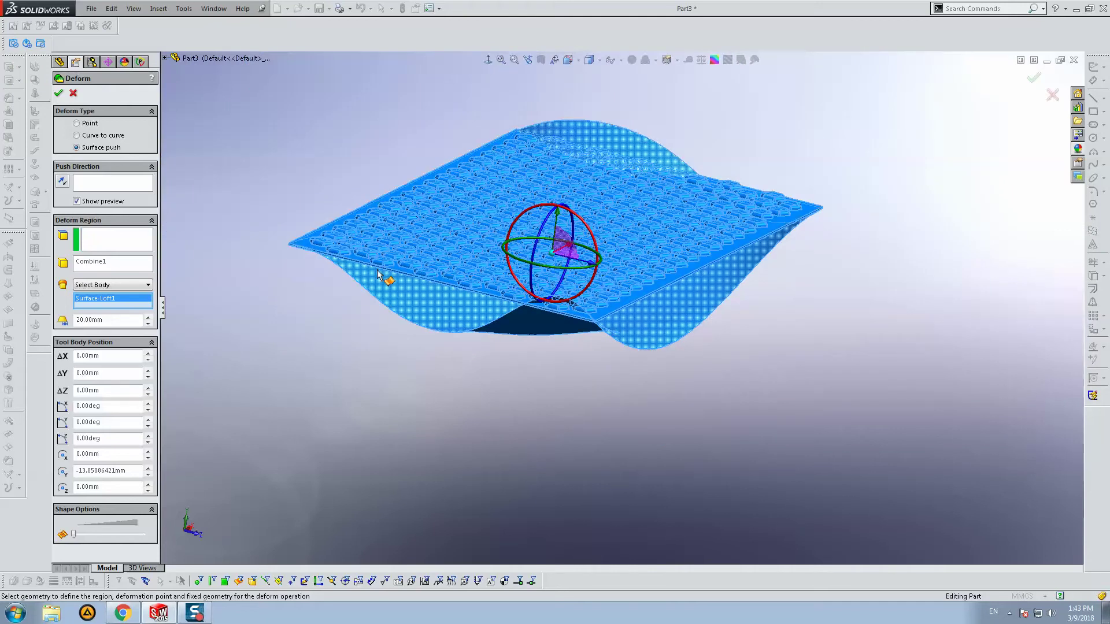
- Use a plate edge (Edge<1>) instead of Top Plane as the push direction
{"action": "left_click", "coordinate": [96, 185]}
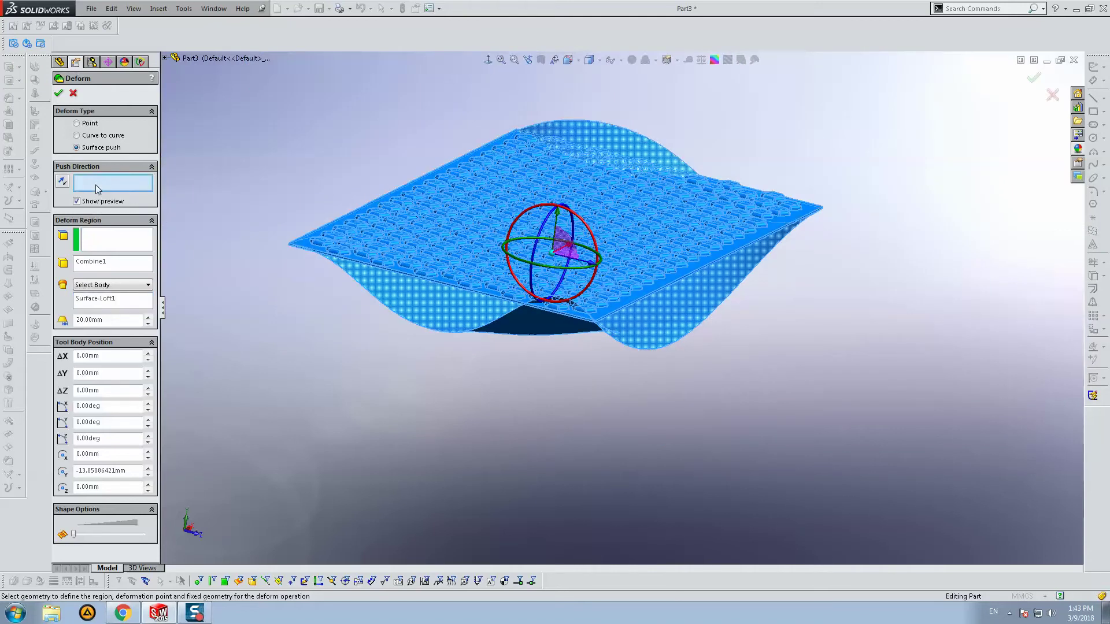
{"action": "left_click", "coordinate": [176, 59]}
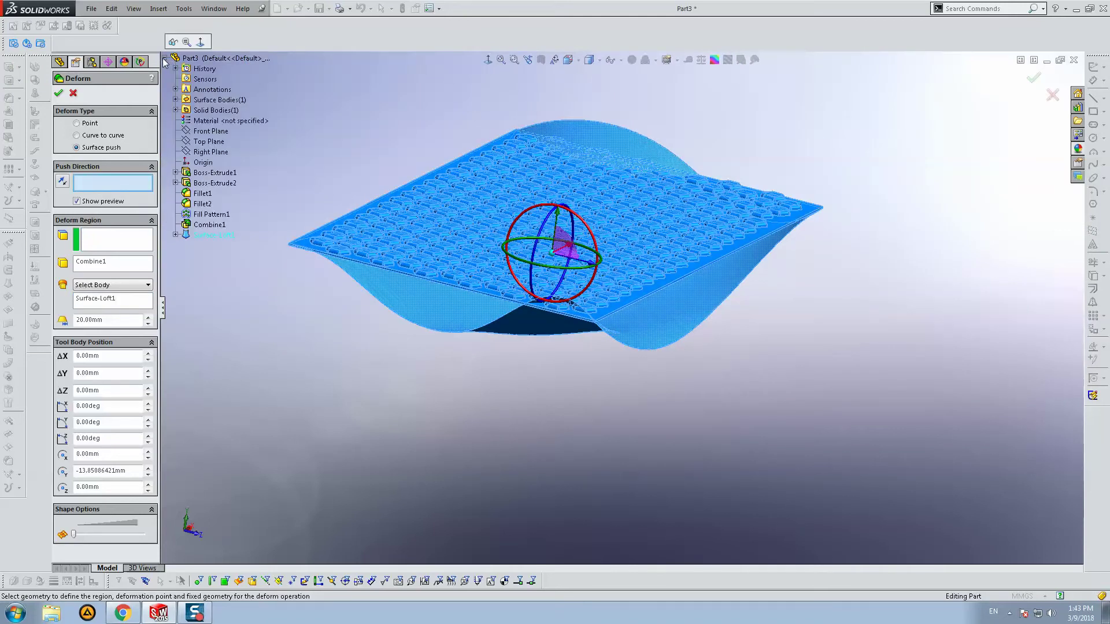
{"action": "left_click", "coordinate": [236, 140]}
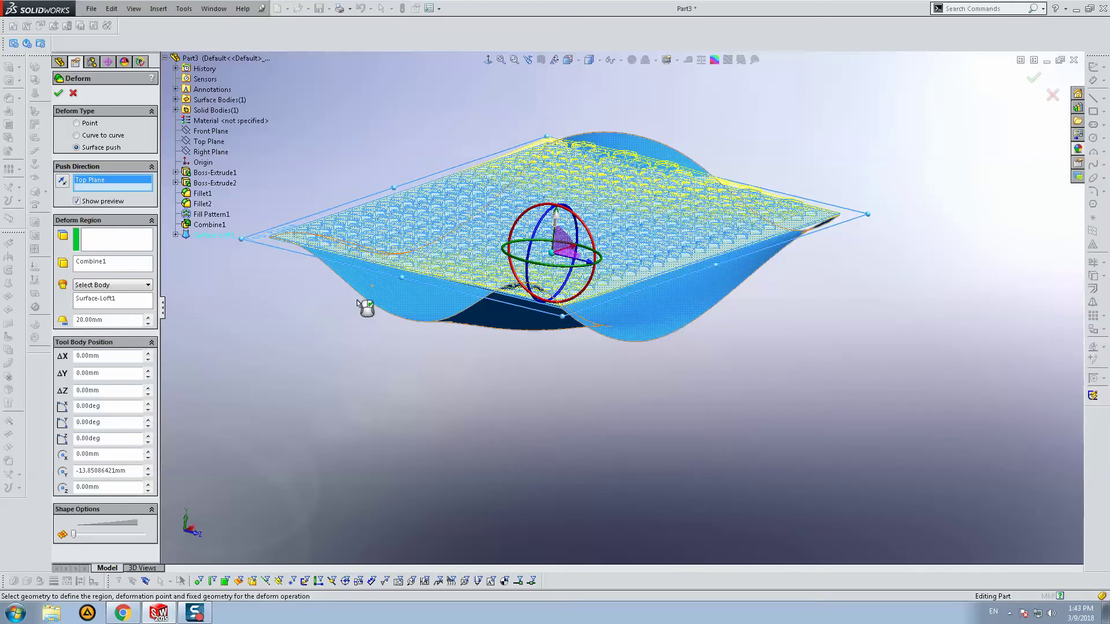
{"action": "scroll", "coordinate": [405, 295], "scroll_direction": "down", "scroll_amount": 3}
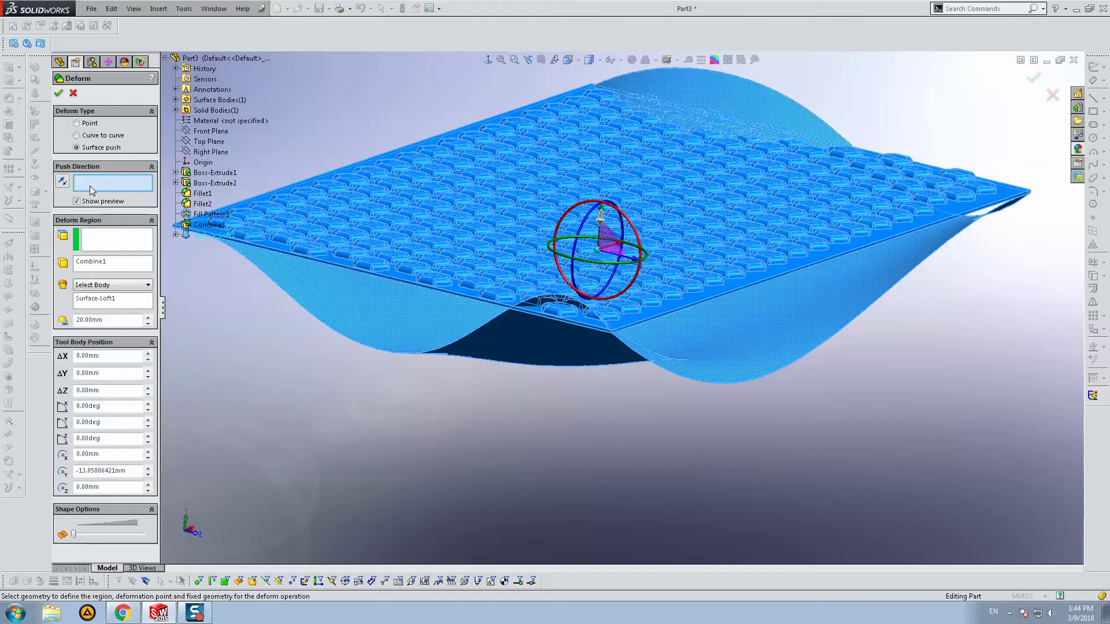
{"action": "scroll", "coordinate": [623, 288], "scroll_direction": "down", "scroll_amount": 10}
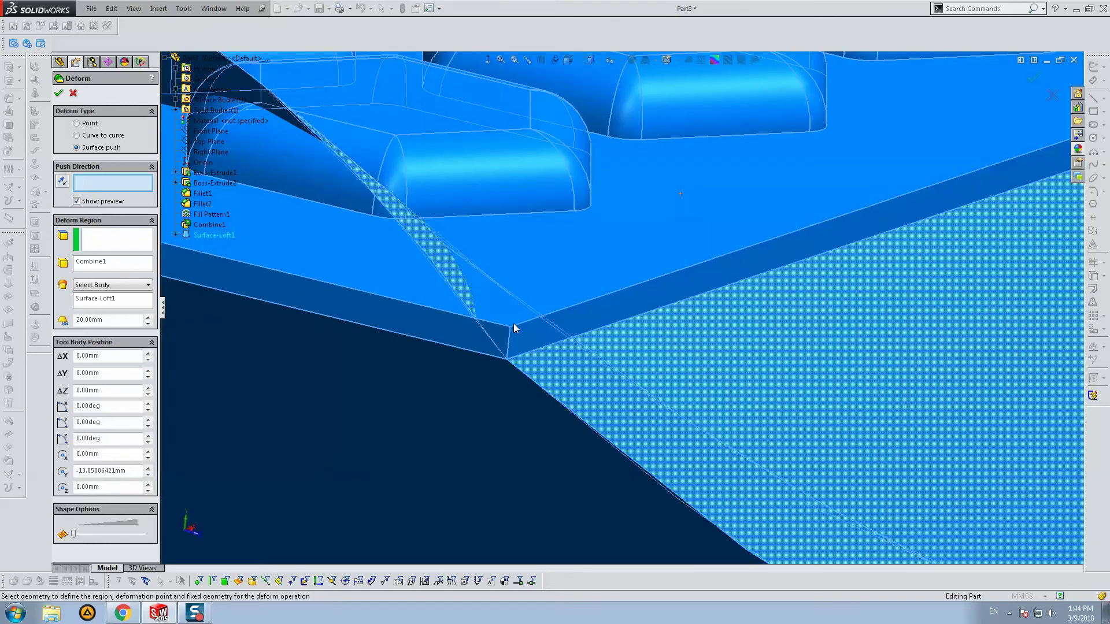
{"action": "left_click", "coordinate": [542, 263]}
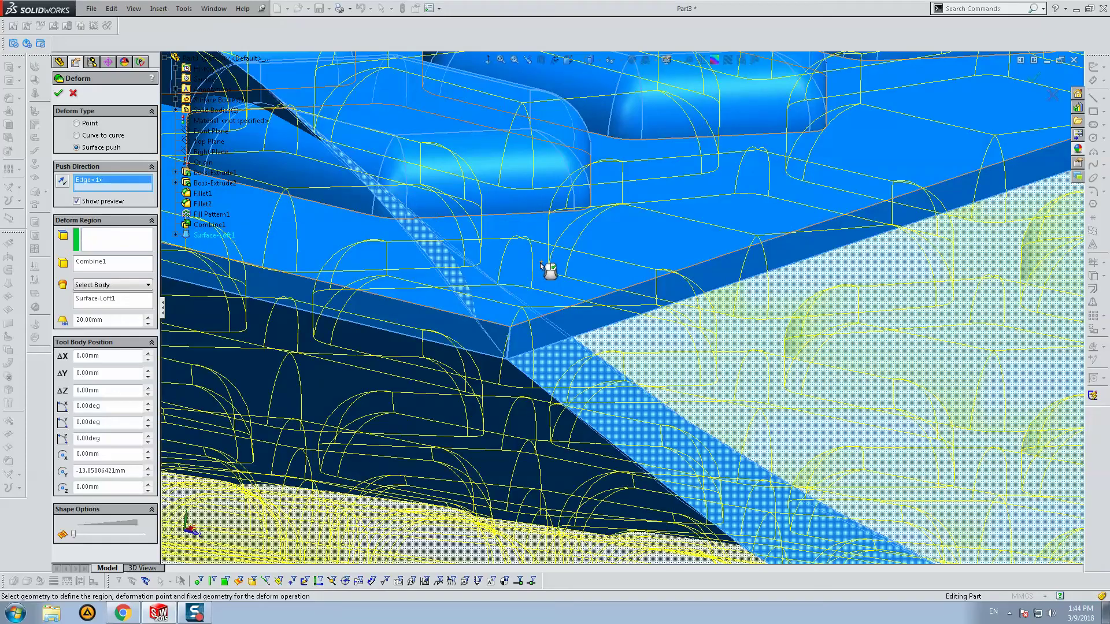
{"action": "scroll", "coordinate": [769, 426], "scroll_direction": "up", "scroll_amount": 3}
{"action": "scroll", "coordinate": [769, 427], "scroll_direction": "up", "scroll_amount": 6}
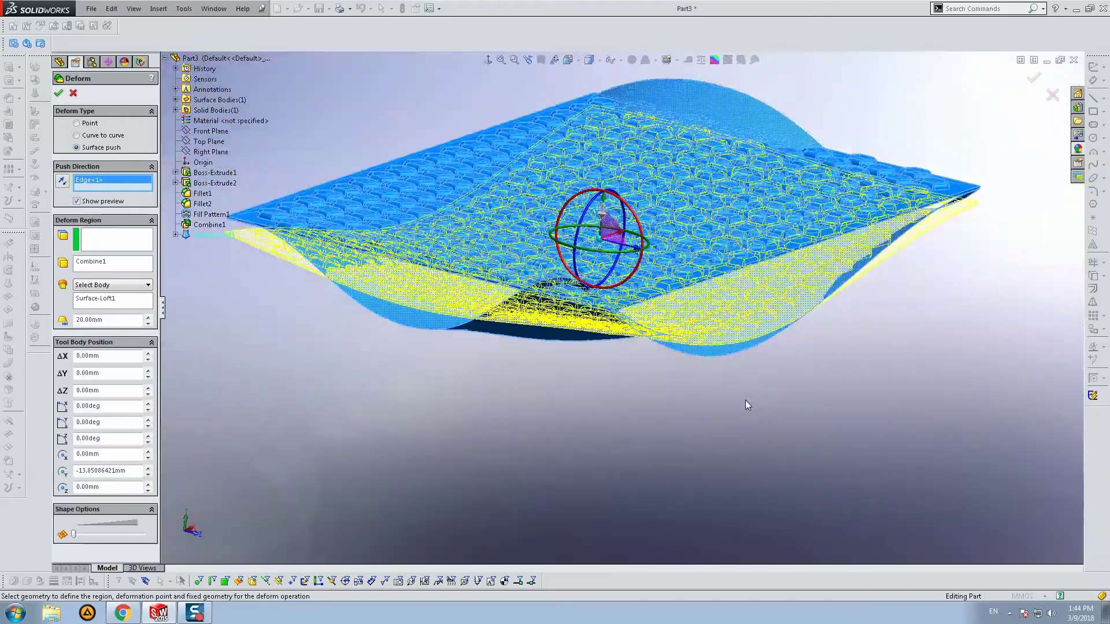
{"action": "middle_click_drag", "start_coordinate": [746, 400], "coordinate": [867, 399]}
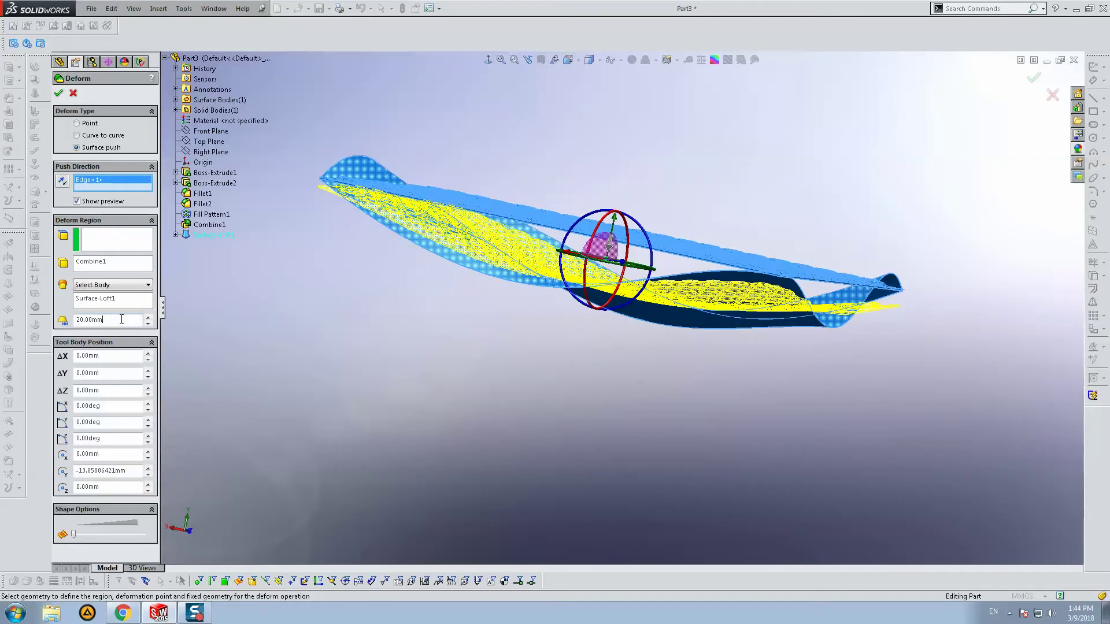
- Try deviations of 30mm, 50mm and 1mm, accepting the 1.12mm minimum
{"action": "double_click", "coordinate": [121, 319]}
{"action": "type", "text": "3"}
{"action": "double_click", "coordinate": [104, 316]}
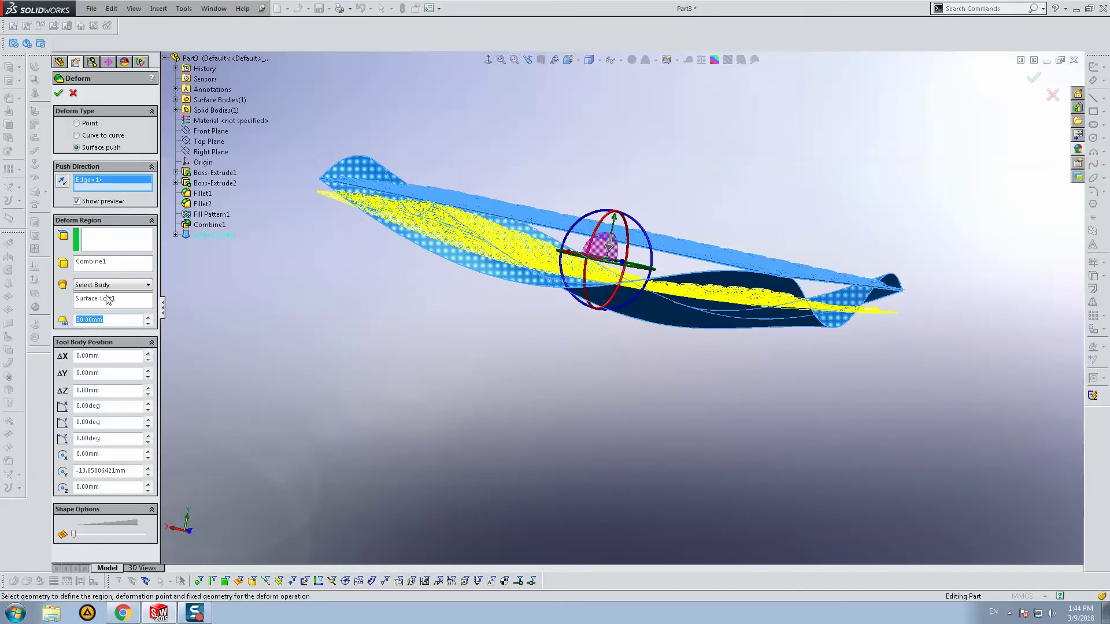
{"action": "type", "text": "50"}
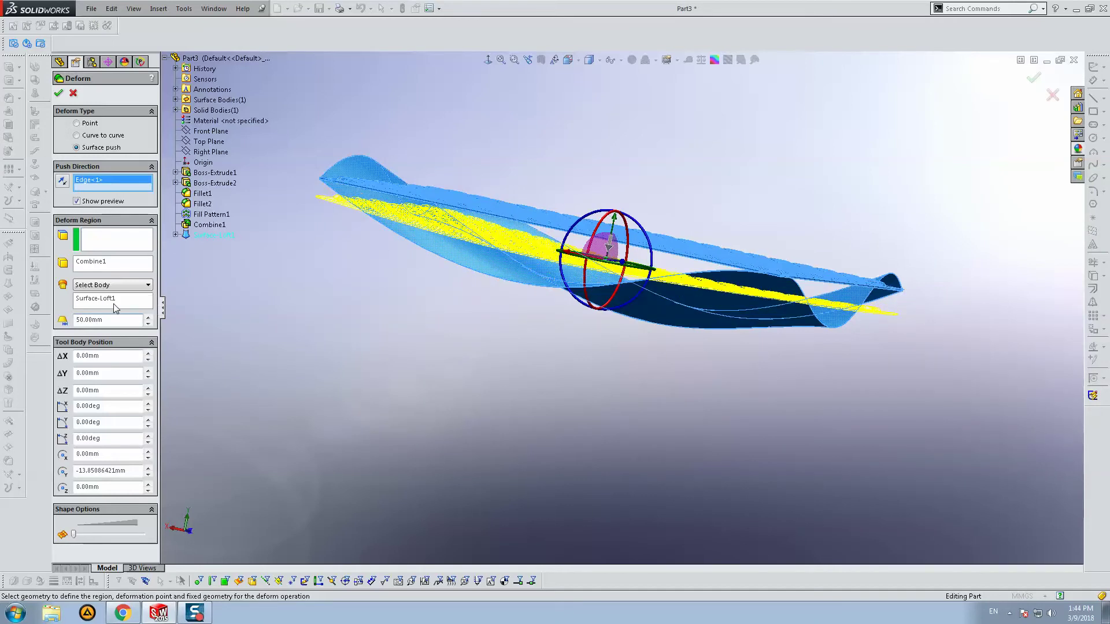
{"action": "double_click", "coordinate": [114, 317]}
{"action": "type", "text": "0"}
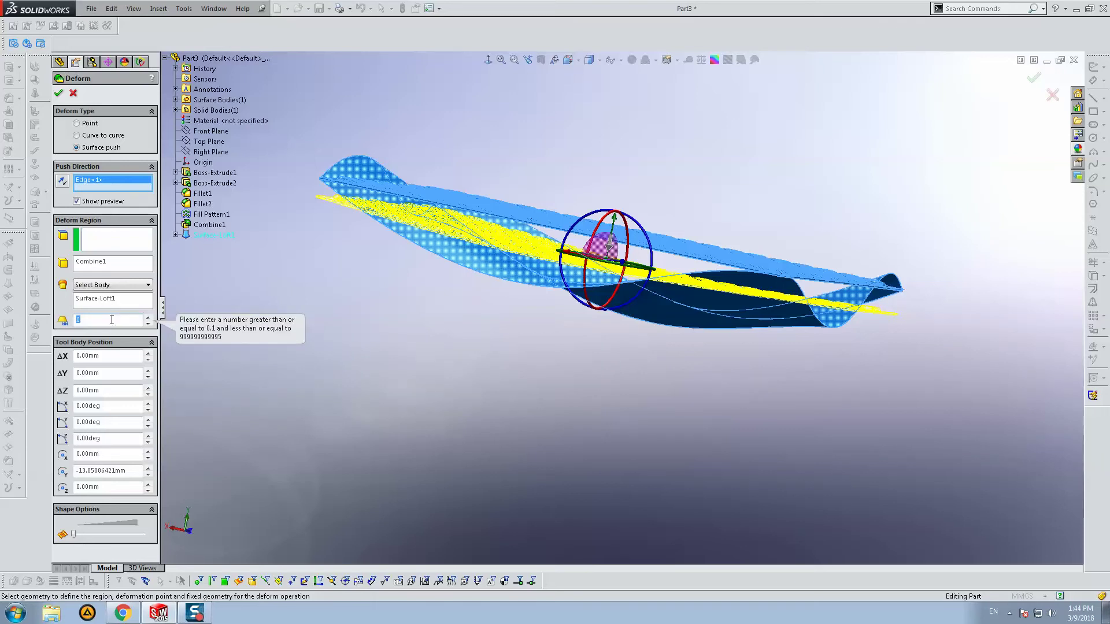
{"action": "type", "text": "1"}
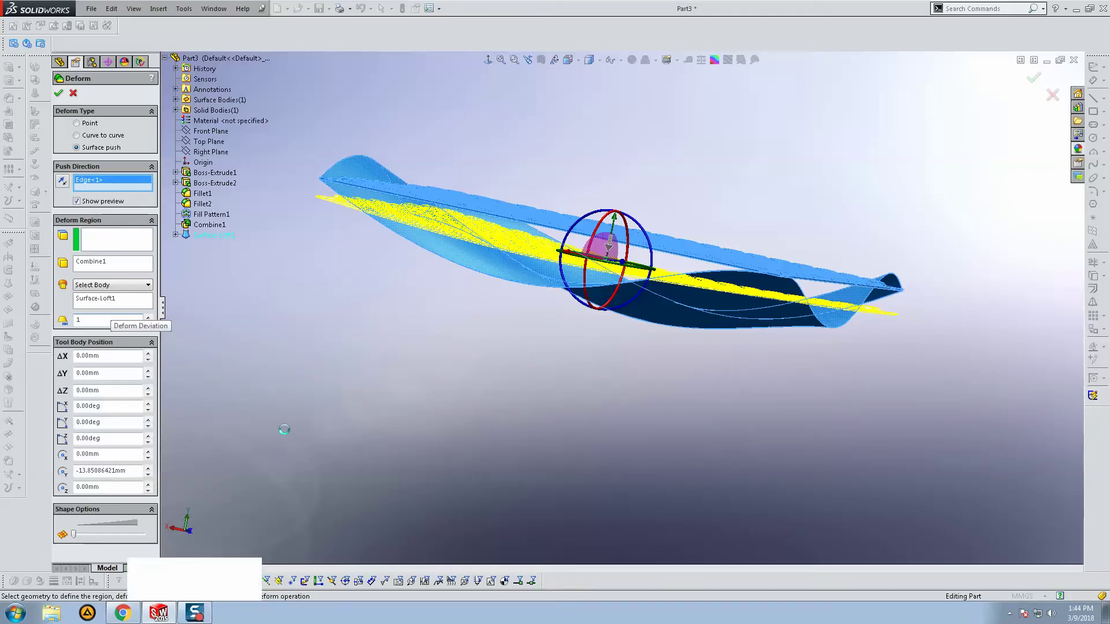
{"action": "left_click", "coordinate": [192, 615]}
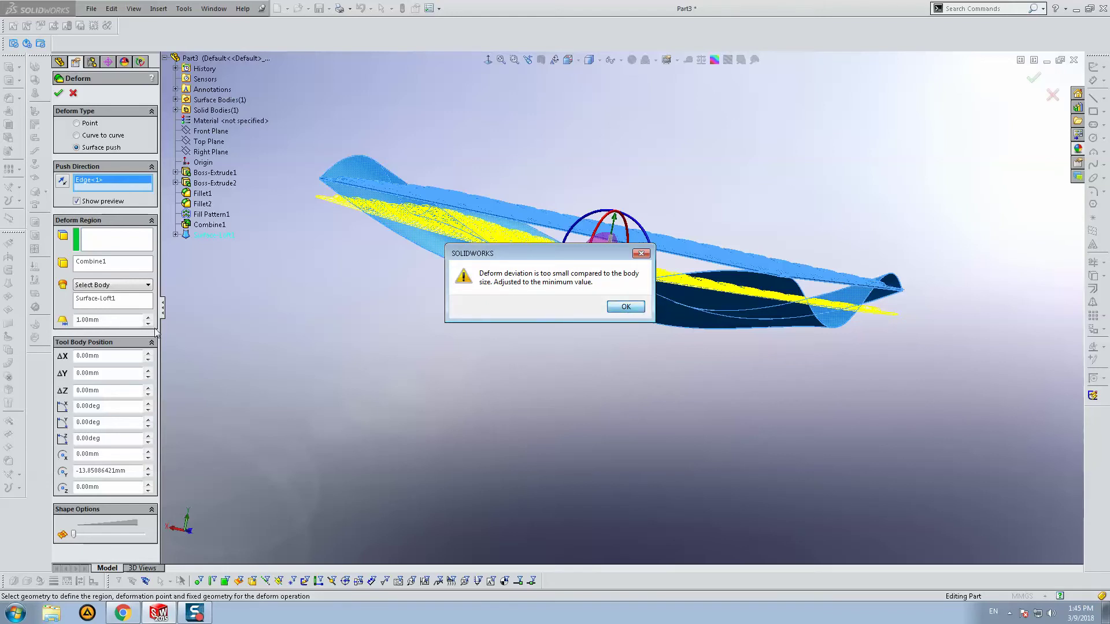
{"action": "left_click", "coordinate": [626, 306]}
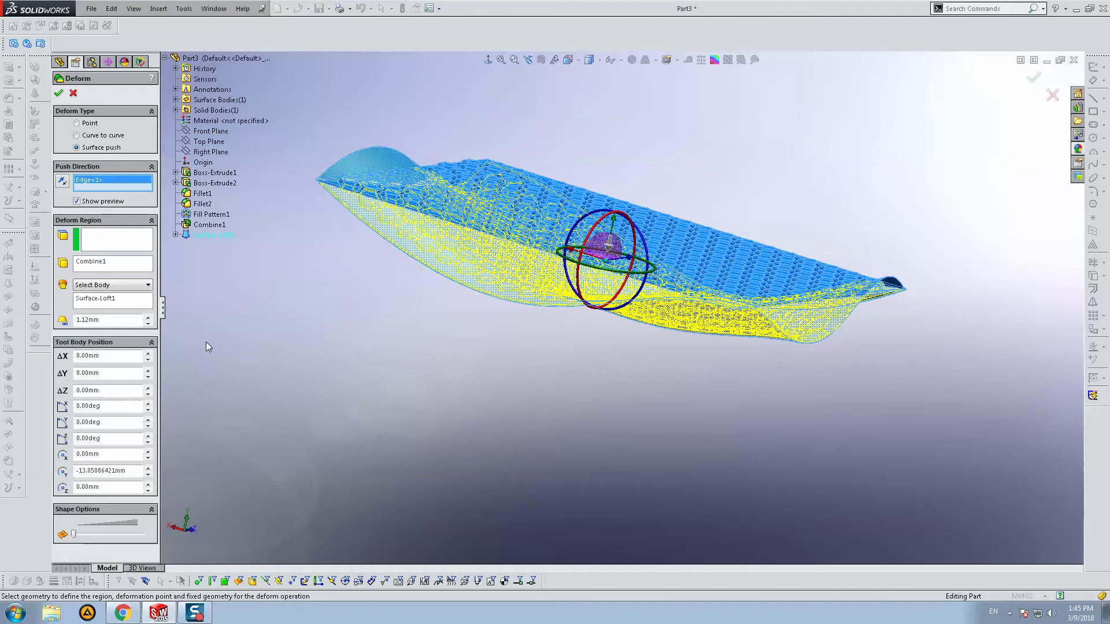
- Set shape accuracy to maximum and accept the surface push as Deform3
{"action": "left_click_drag", "start_coordinate": [104, 320], "coordinate": [75, 322]}
{"action": "left_click_drag", "start_coordinate": [76, 539], "coordinate": [160, 540]}
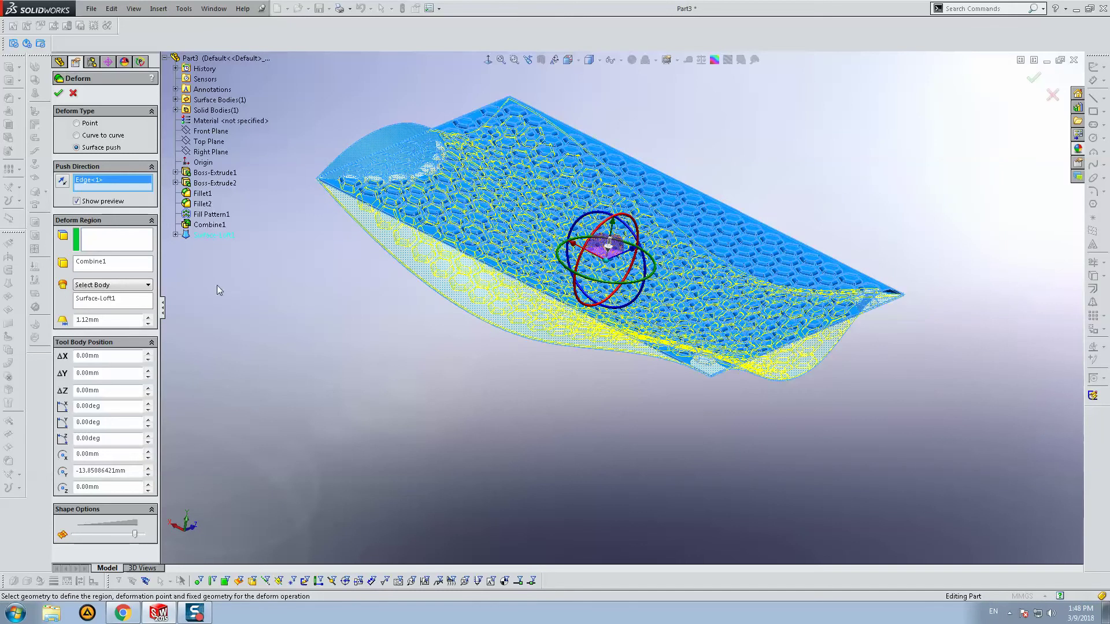
{"action": "left_click", "coordinate": [60, 94]}
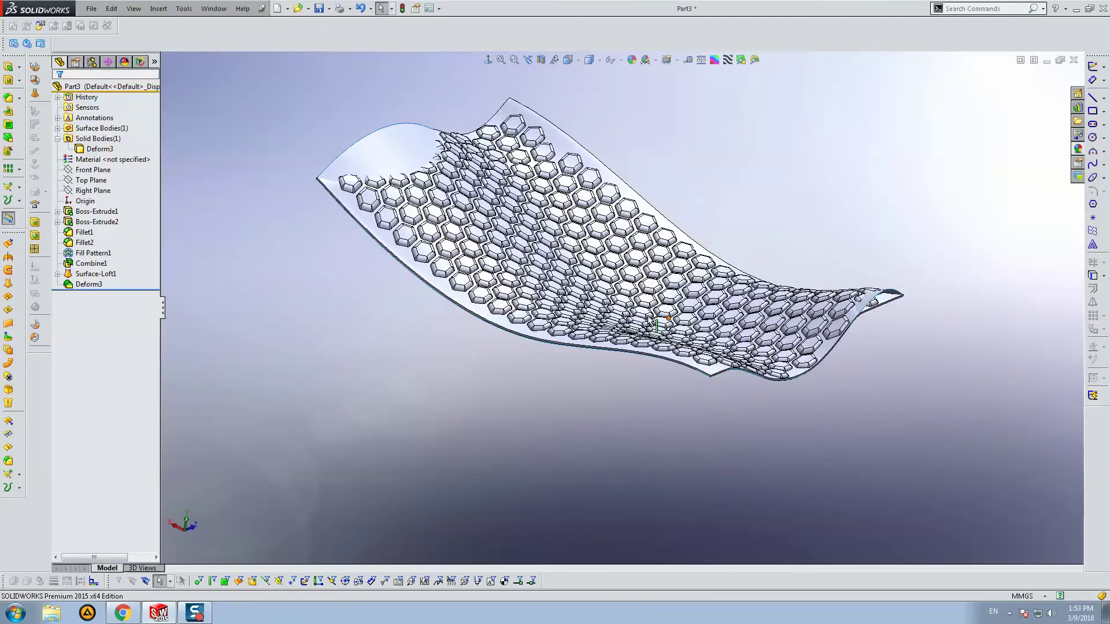
- Orbit around the finished wavy sheet and check Surface-Loft1's context options
{"action": "middle_click_drag", "start_coordinate": [613, 323], "coordinate": [430, 182]}
{"action": "scroll", "coordinate": [422, 176], "scroll_direction": "down", "scroll_amount": 4}
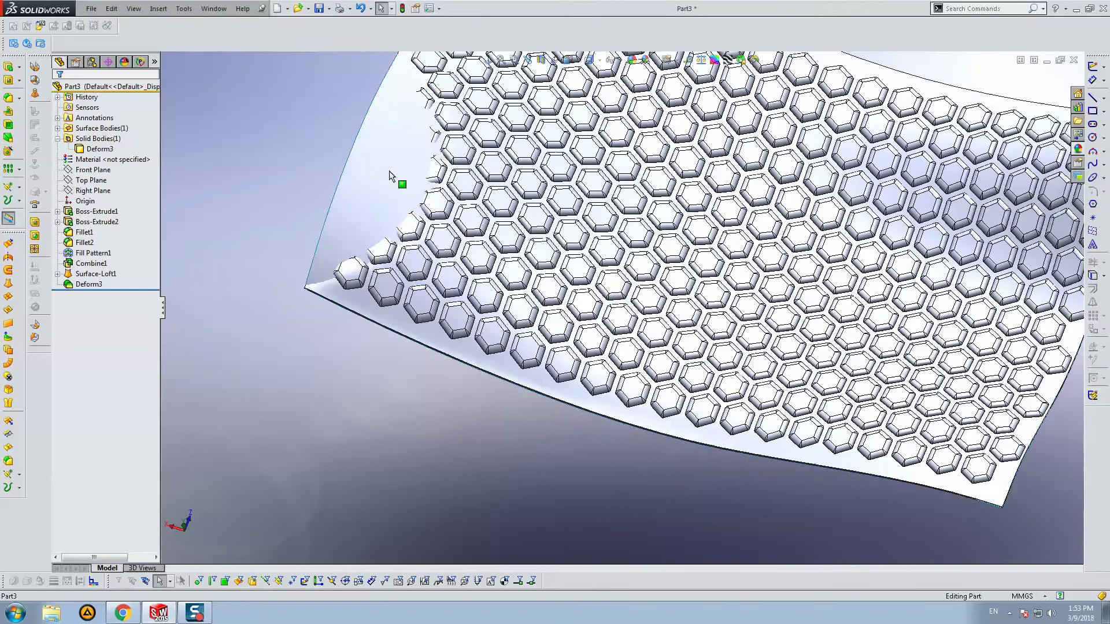
{"action": "right_click", "coordinate": [384, 173]}
{"action": "left_click", "coordinate": [399, 156]}
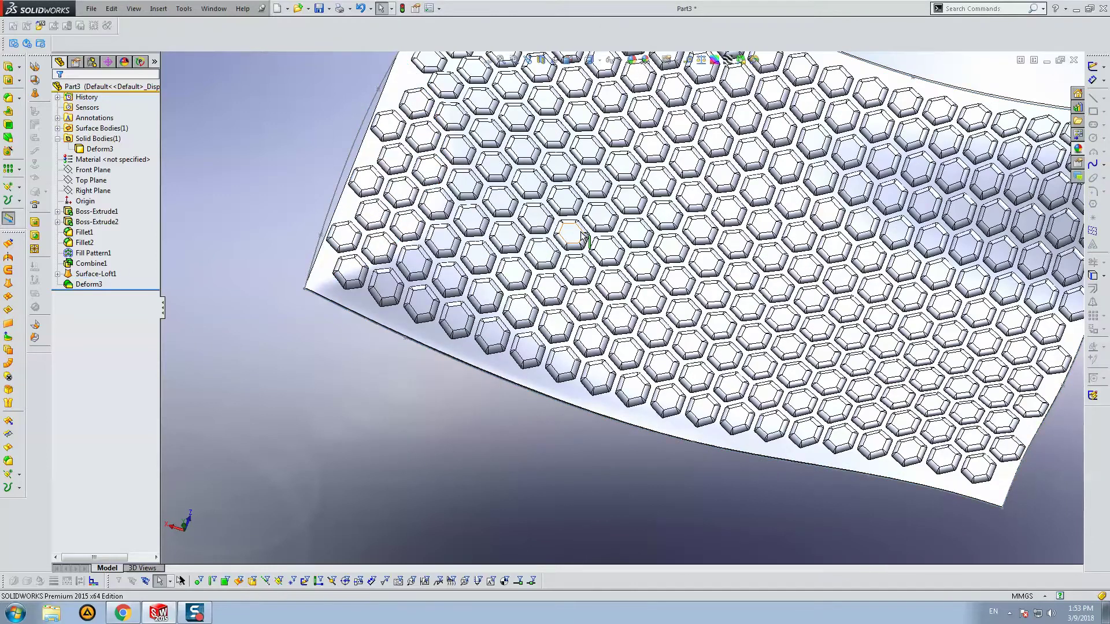
{"action": "scroll", "coordinate": [399, 157], "scroll_direction": "up", "scroll_amount": 5}
{"action": "middle_click_drag", "start_coordinate": [399, 158], "coordinate": [165, 283]}
{"action": "left_click", "coordinate": [95, 273]}
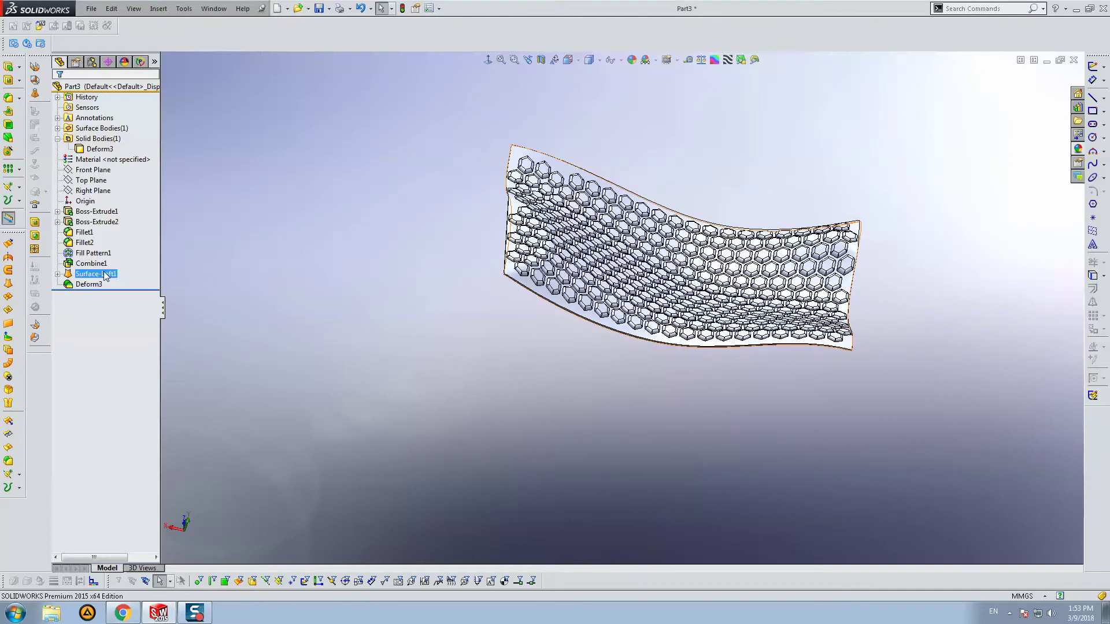
{"action": "right_click", "coordinate": [96, 273]}
{"action": "left_click", "coordinate": [348, 186]}
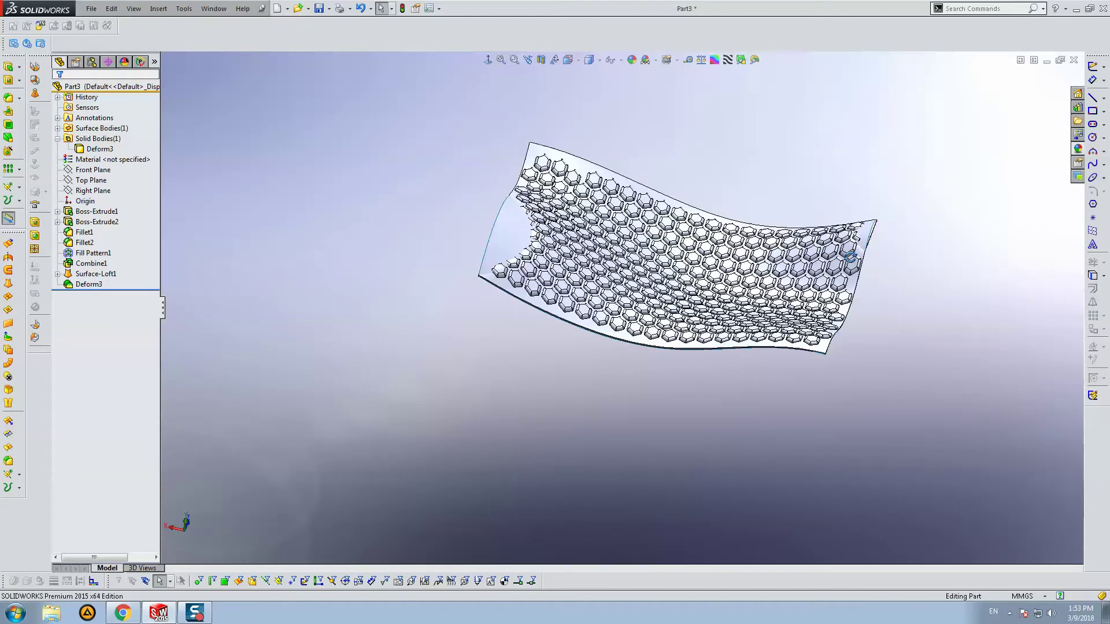
- View the sheet face-on, collapse Solid Bodies, and look at Part4's disc and dome
{"action": "scroll", "coordinate": [850, 256], "scroll_direction": "down", "scroll_amount": 5}
{"action": "right_click", "coordinate": [854, 188]}
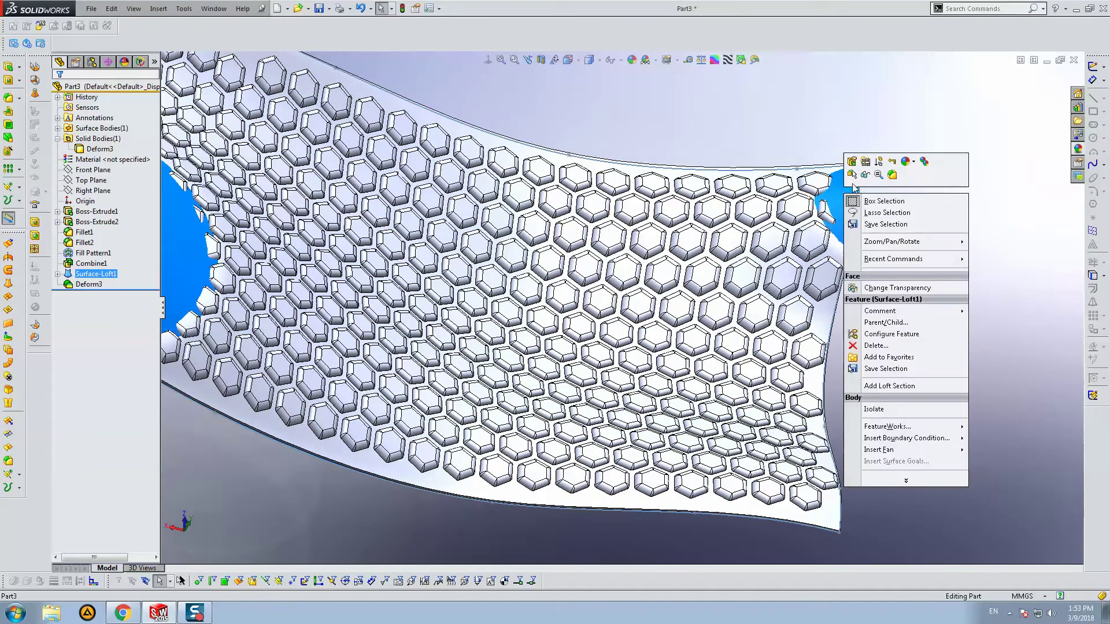
{"action": "key", "text": "Escape"}
{"action": "scroll", "coordinate": [847, 193], "scroll_direction": "up", "scroll_amount": 5}
{"action": "middle_click_drag", "start_coordinate": [730, 290], "coordinate": [816, 395]}
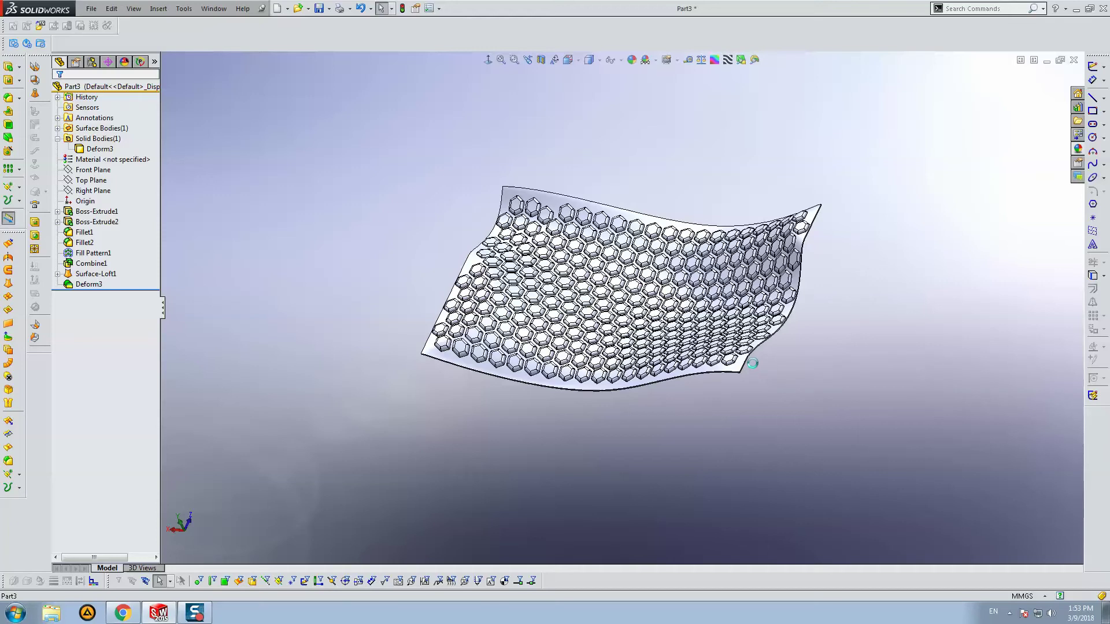
{"action": "middle_click_drag", "start_coordinate": [571, 386], "coordinate": [196, 229]}
{"action": "left_click", "coordinate": [58, 139]}
{"action": "middle_click_drag", "start_coordinate": [451, 198], "coordinate": [475, 226]}
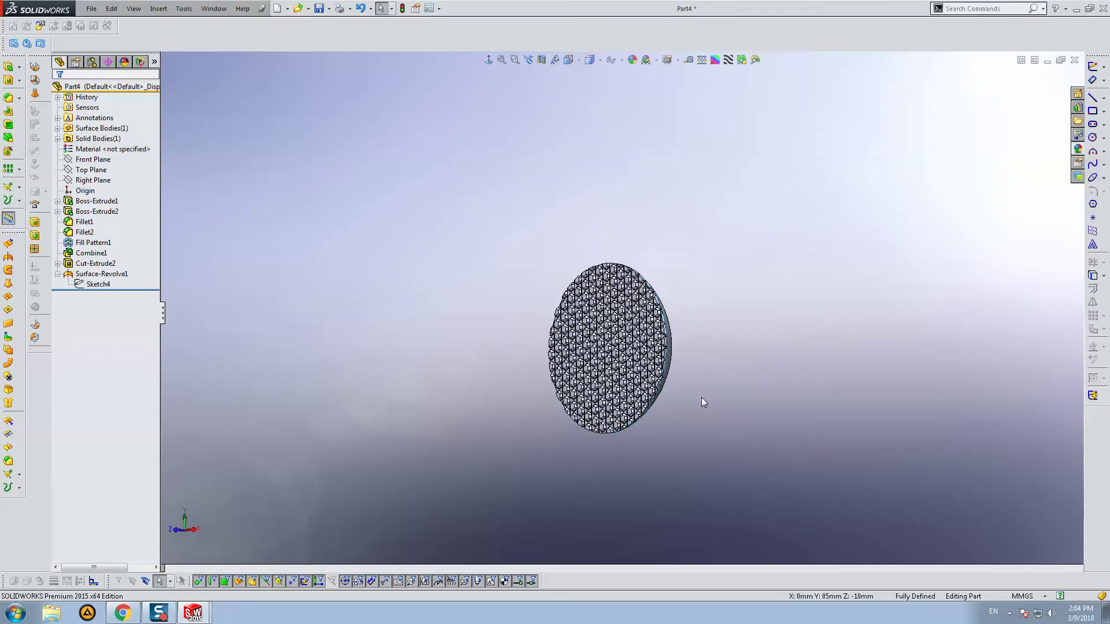
{"action": "middle_click_drag", "start_coordinate": [703, 401], "coordinate": [647, 230]}
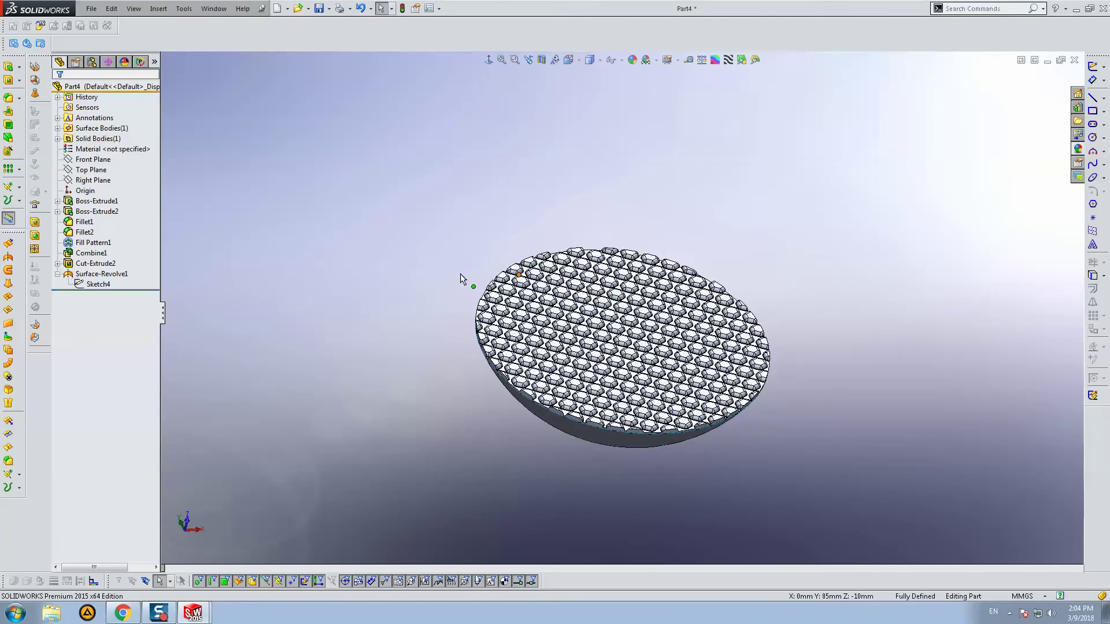
- Suppress Surface-Revolve1 and inspect the hexagon disc on its own
{"action": "left_click", "coordinate": [58, 274]}
{"action": "right_click", "coordinate": [99, 274]}
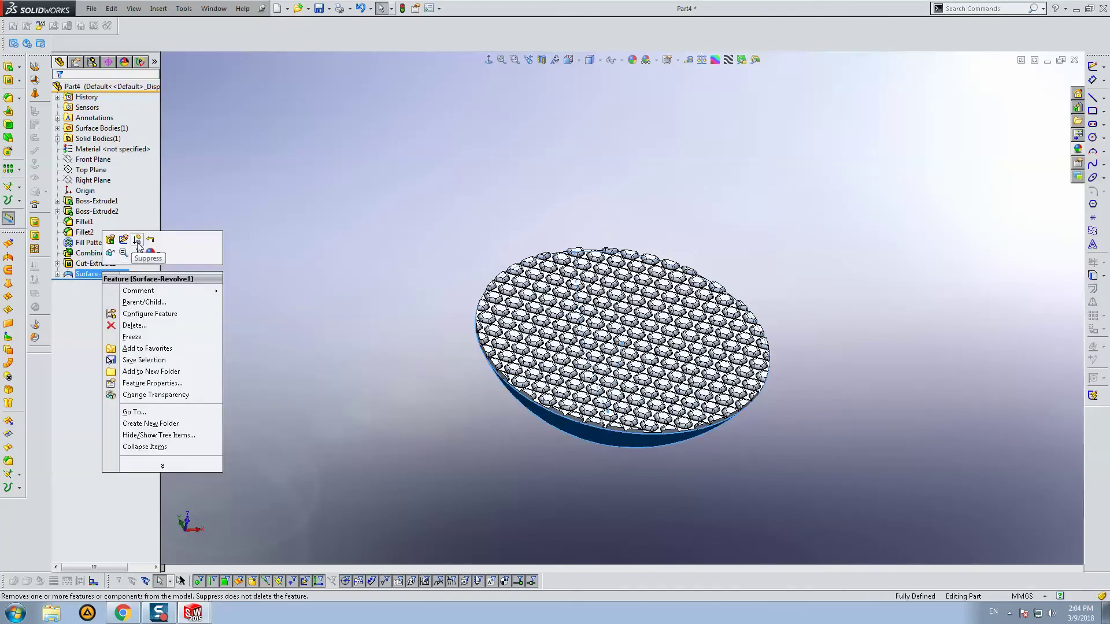
{"action": "left_click", "coordinate": [137, 241]}
{"action": "middle_click_drag", "start_coordinate": [534, 301], "coordinate": [484, 407]}
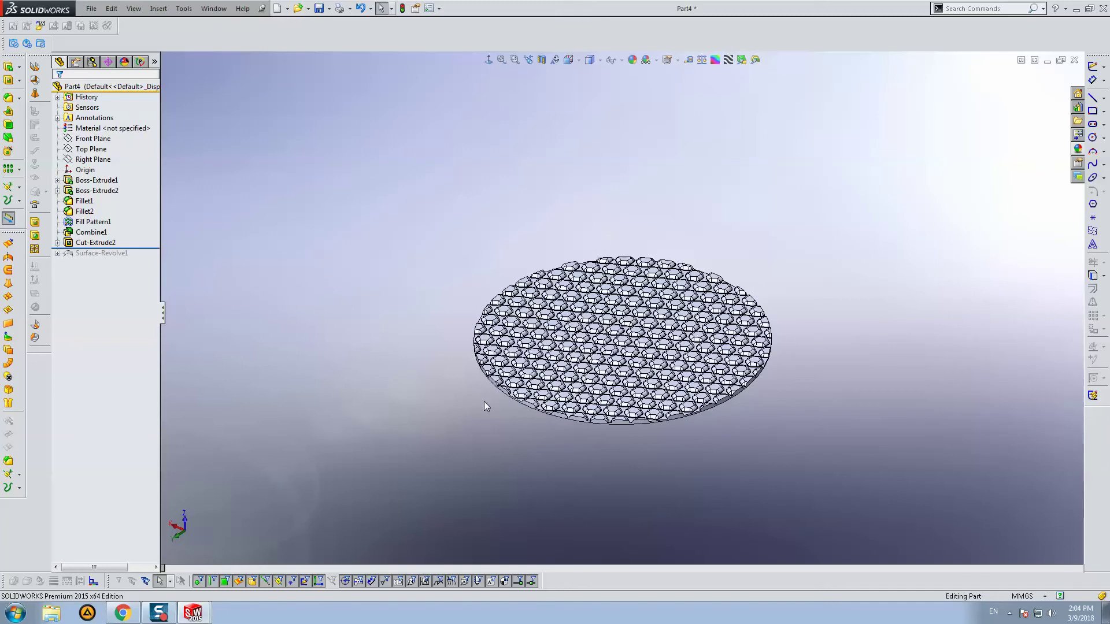
{"action": "middle_click_drag", "start_coordinate": [733, 486], "coordinate": [624, 416]}
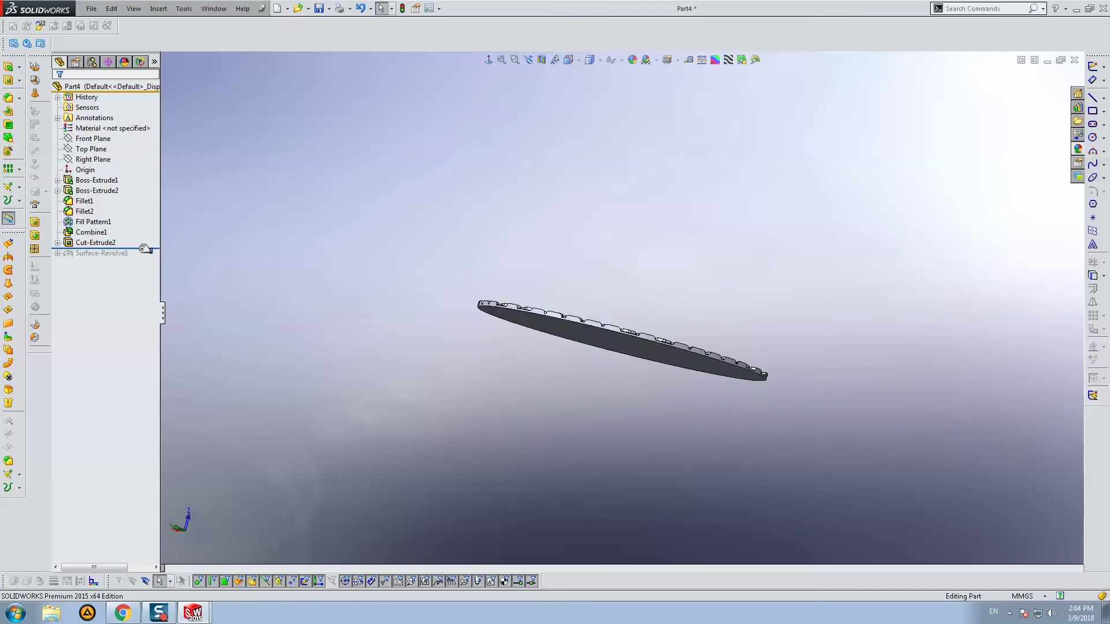
- Unsuppress Surface-Revolve1 so the dome reappears beside the disc
{"action": "left_click_drag", "start_coordinate": [145, 248], "coordinate": [145, 260]}
{"action": "middle_click_drag", "start_coordinate": [281, 291], "coordinate": [820, 381]}
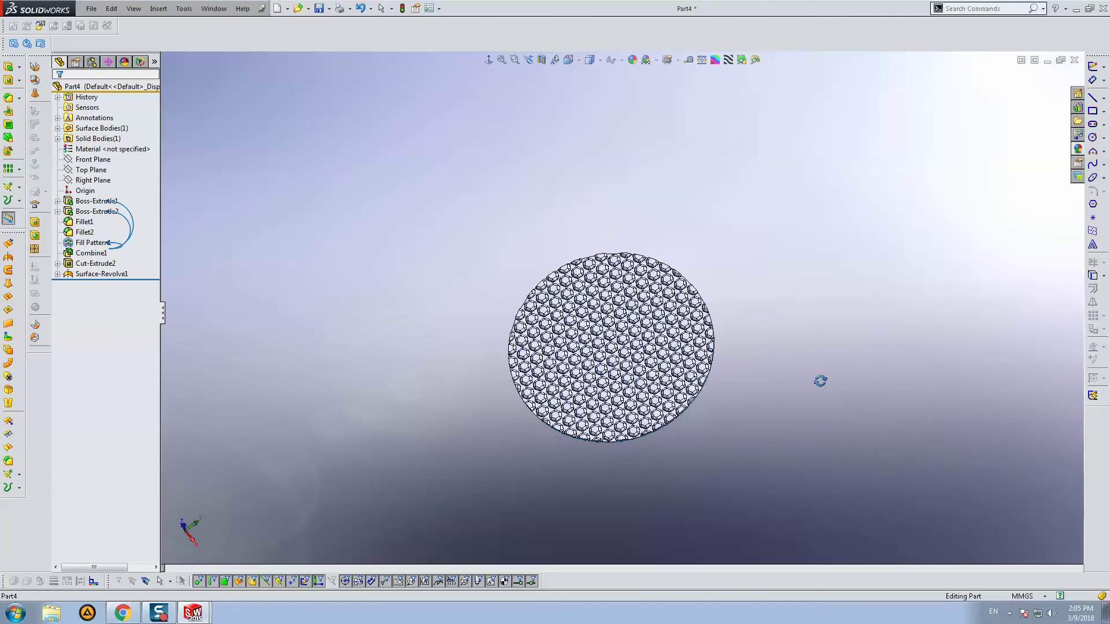
{"action": "left_click", "coordinate": [157, 9]}
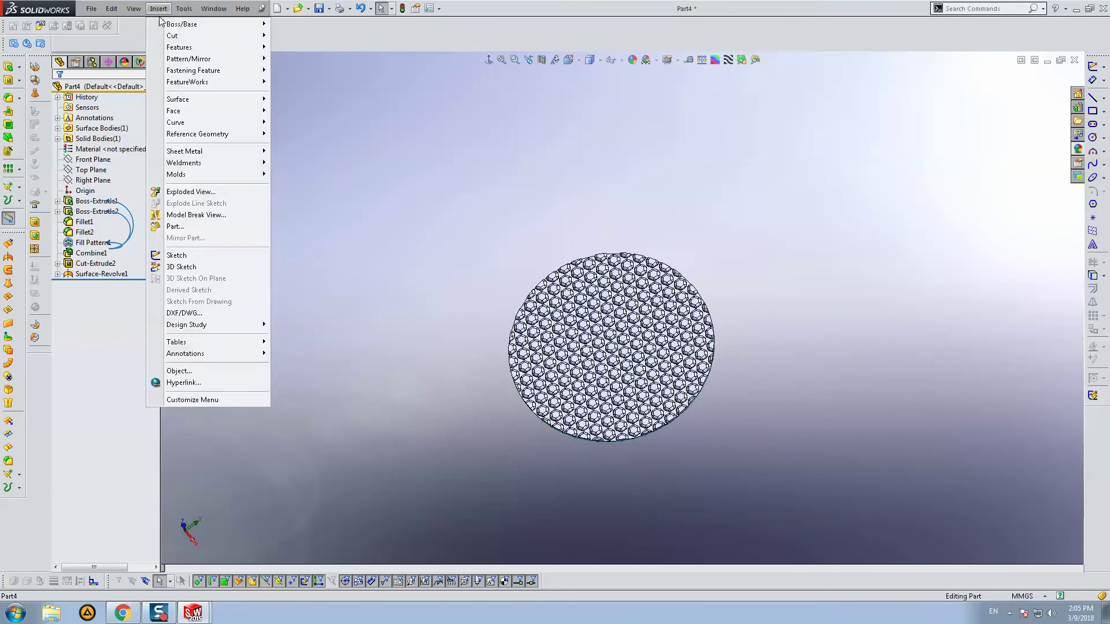
{"action": "mouse_move", "coordinate": [174, 47]}
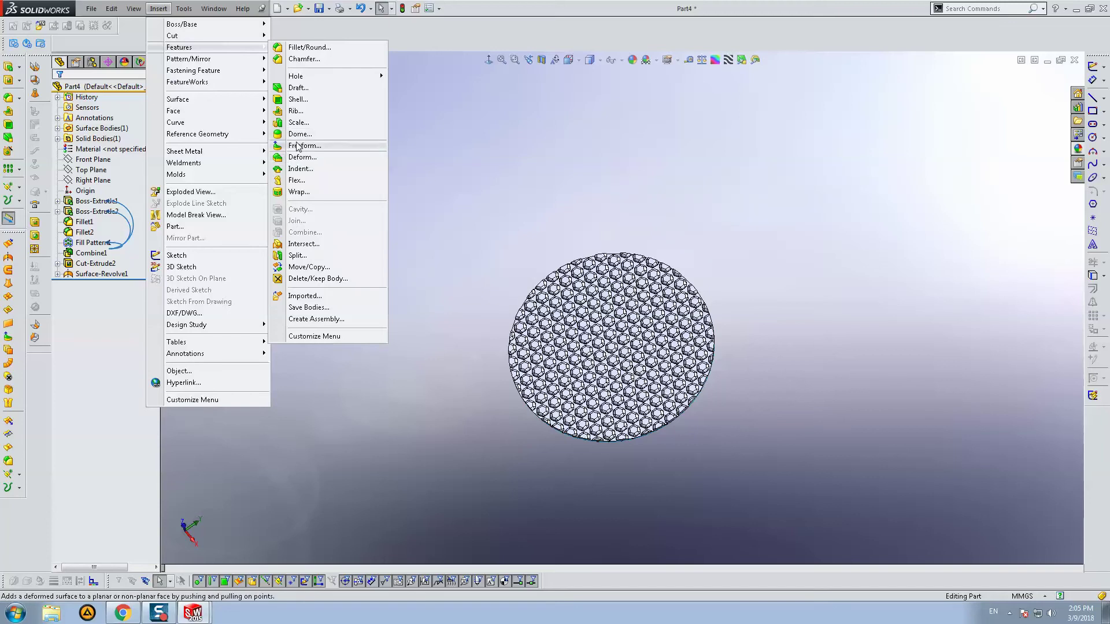
- Start a new Deform with Front Plane as the push direction
{"action": "left_click", "coordinate": [297, 161]}
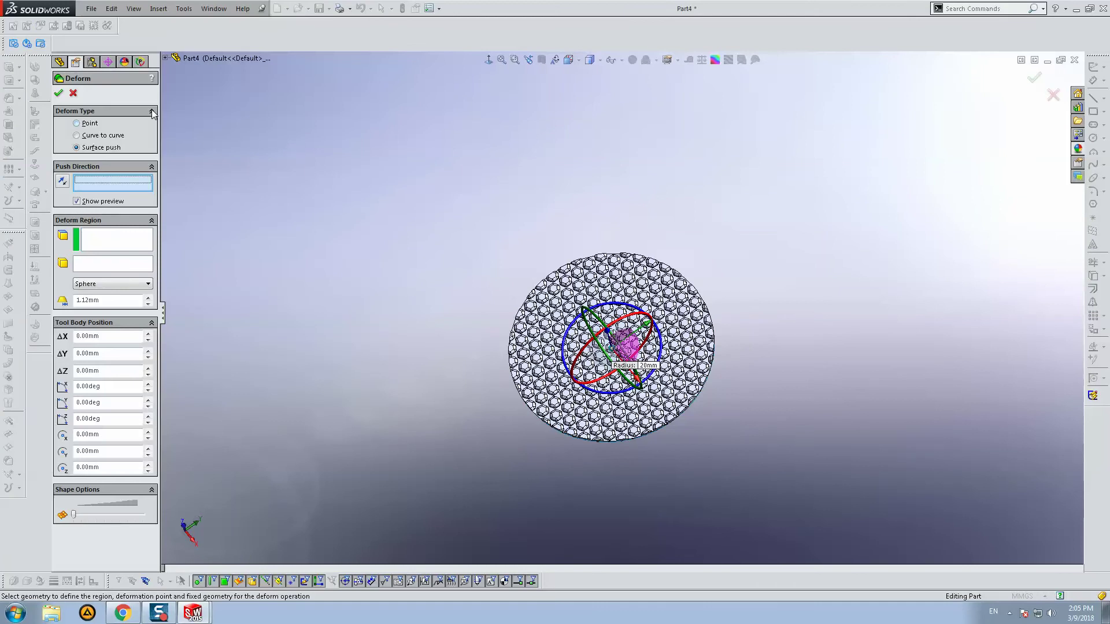
{"action": "left_click", "coordinate": [165, 58]}
{"action": "middle_click_drag", "start_coordinate": [440, 208], "coordinate": [554, 215]}
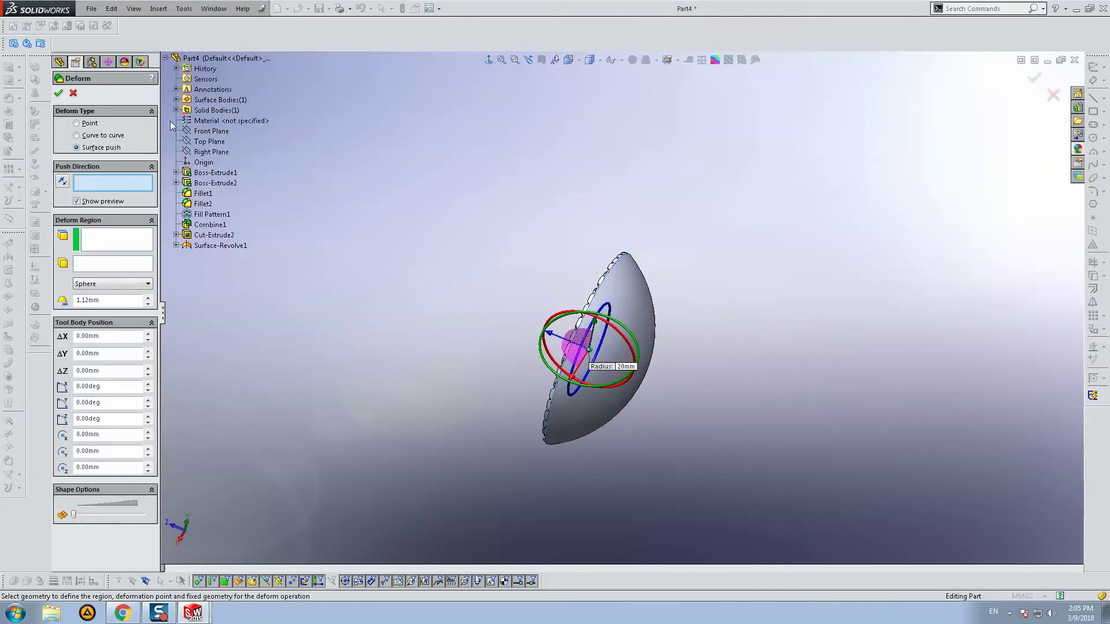
{"action": "left_click", "coordinate": [215, 132]}
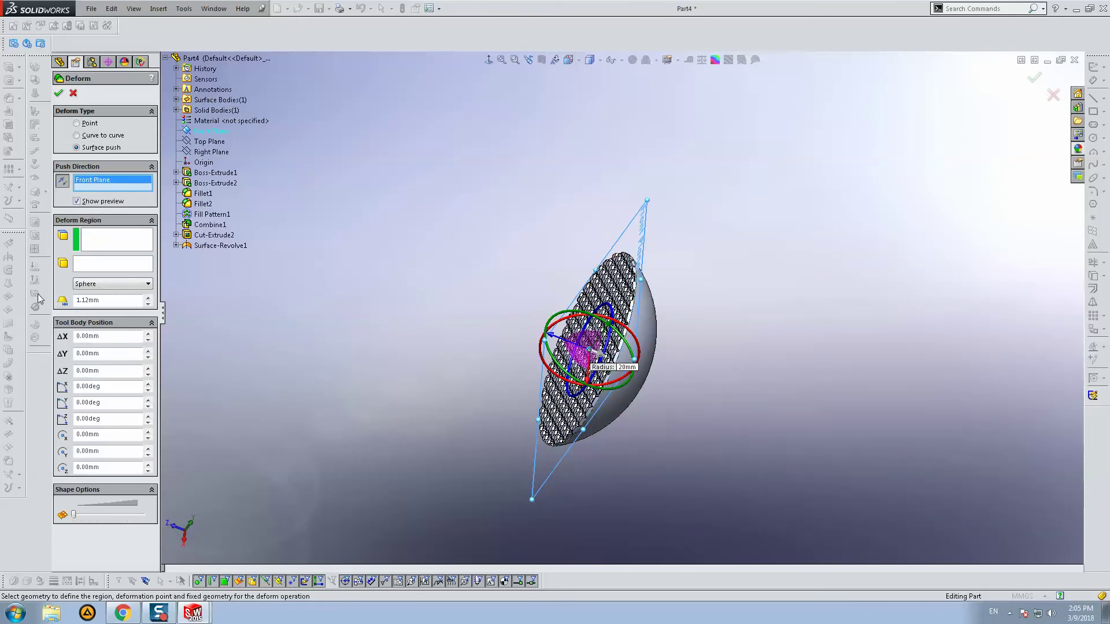
- Use the Surface-Revolve1 dome as the push tool body
{"action": "left_click", "coordinate": [90, 286]}
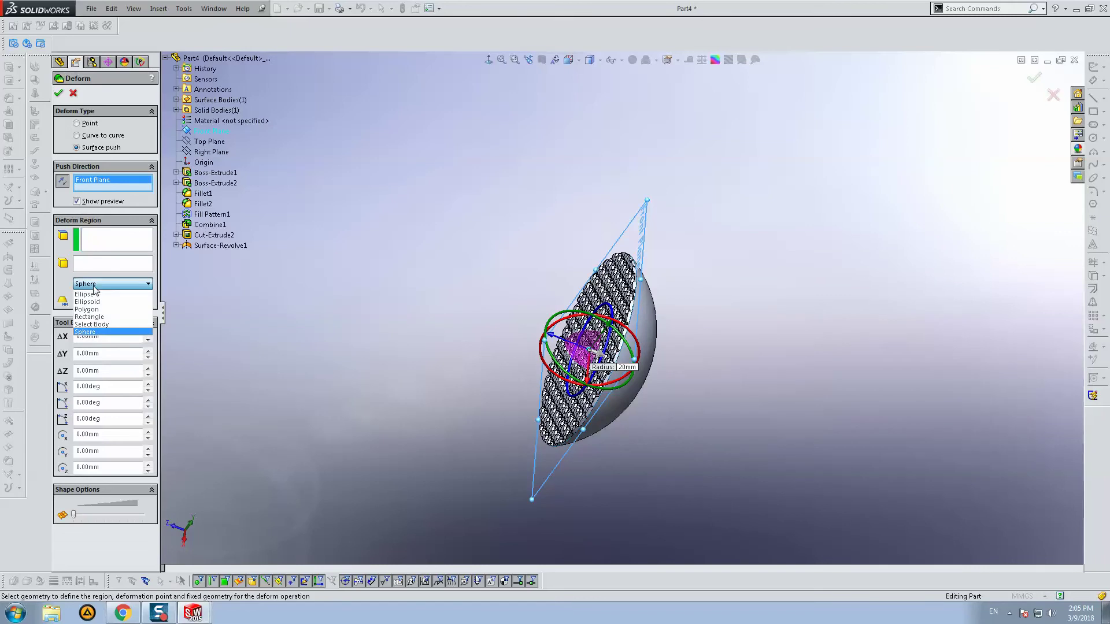
{"action": "left_click", "coordinate": [99, 329]}
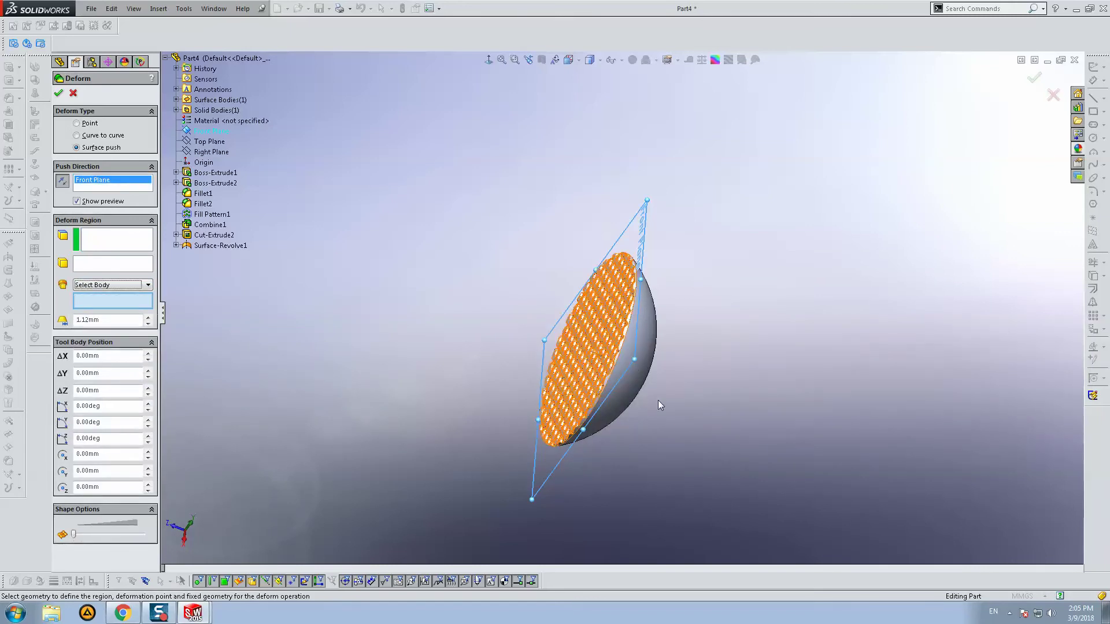
{"action": "left_click", "coordinate": [657, 355]}
{"action": "middle_click_drag", "start_coordinate": [676, 347], "coordinate": [414, 491]}
- Set the push distance to 5.00mm and activate the body-to-deform box
{"action": "double_click", "coordinate": [125, 321]}
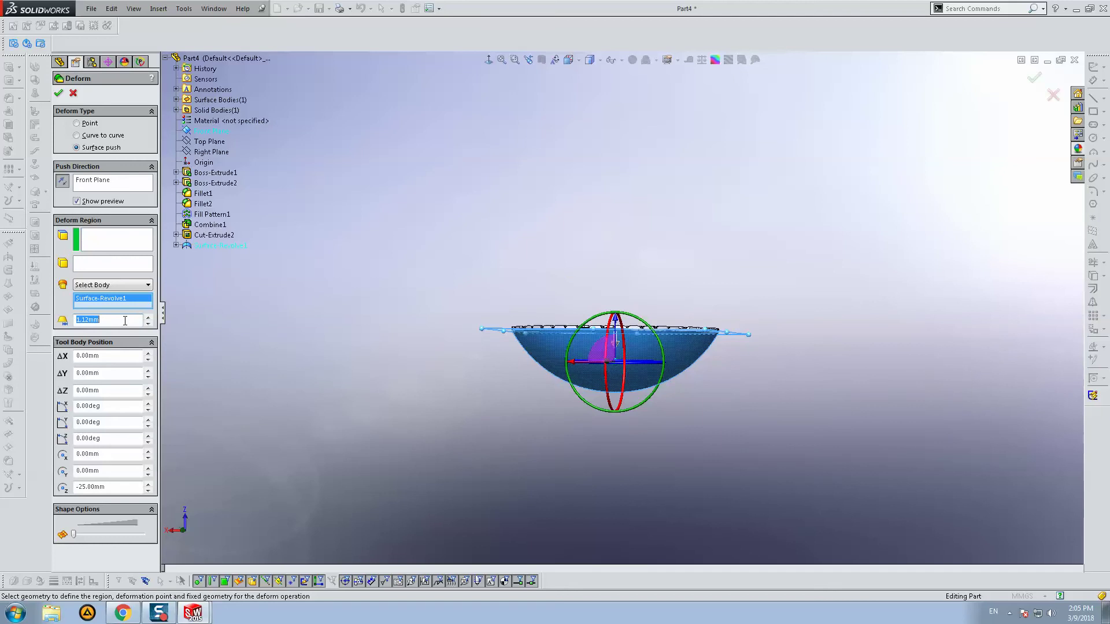
{"action": "type", "text": "5"}
{"action": "key", "text": "Return"}
{"action": "left_click", "coordinate": [94, 262]}
{"action": "middle_click_drag", "start_coordinate": [396, 282], "coordinate": [428, 263]}
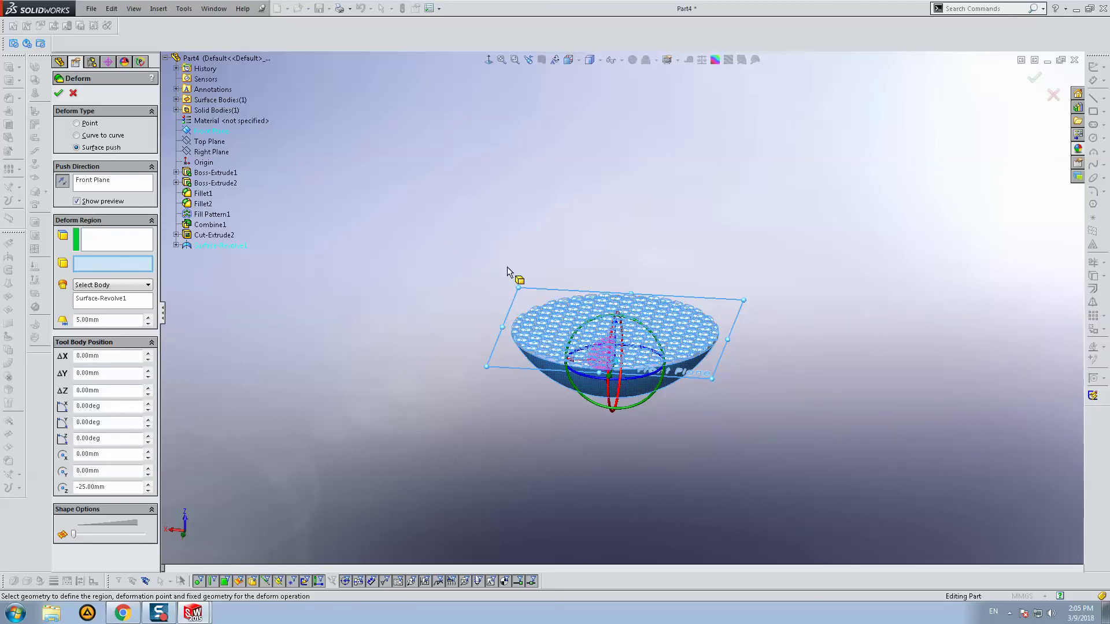
- Select Cut-Extrude2 as the body to deform and change the distance to 2.00mm
{"action": "left_click", "coordinate": [653, 255]}
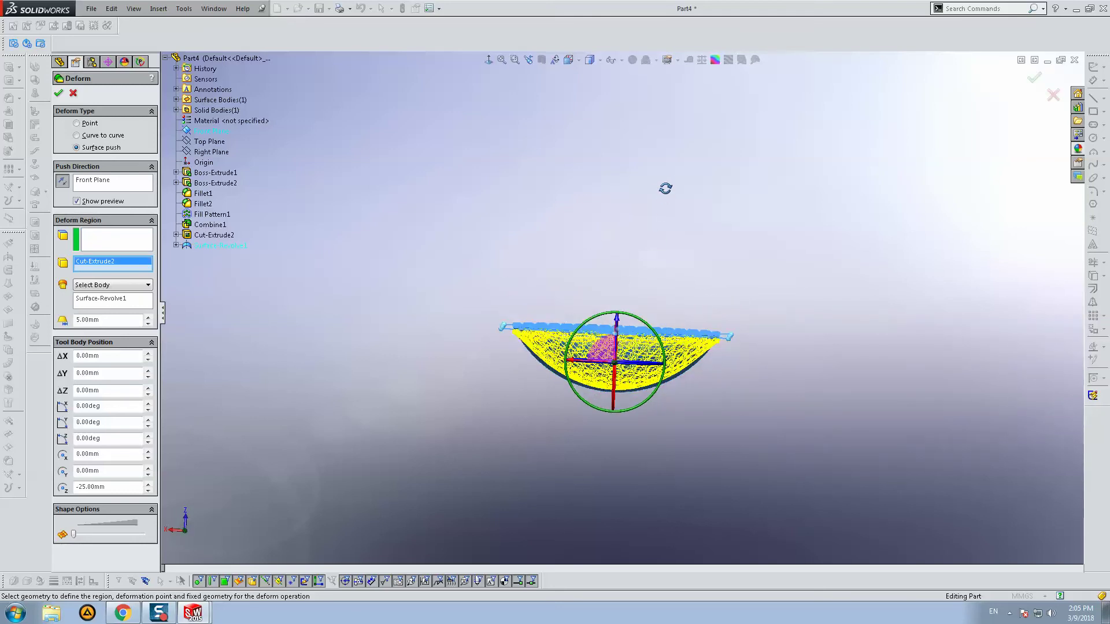
{"action": "scroll", "coordinate": [549, 336], "scroll_direction": "down", "scroll_amount": 10}
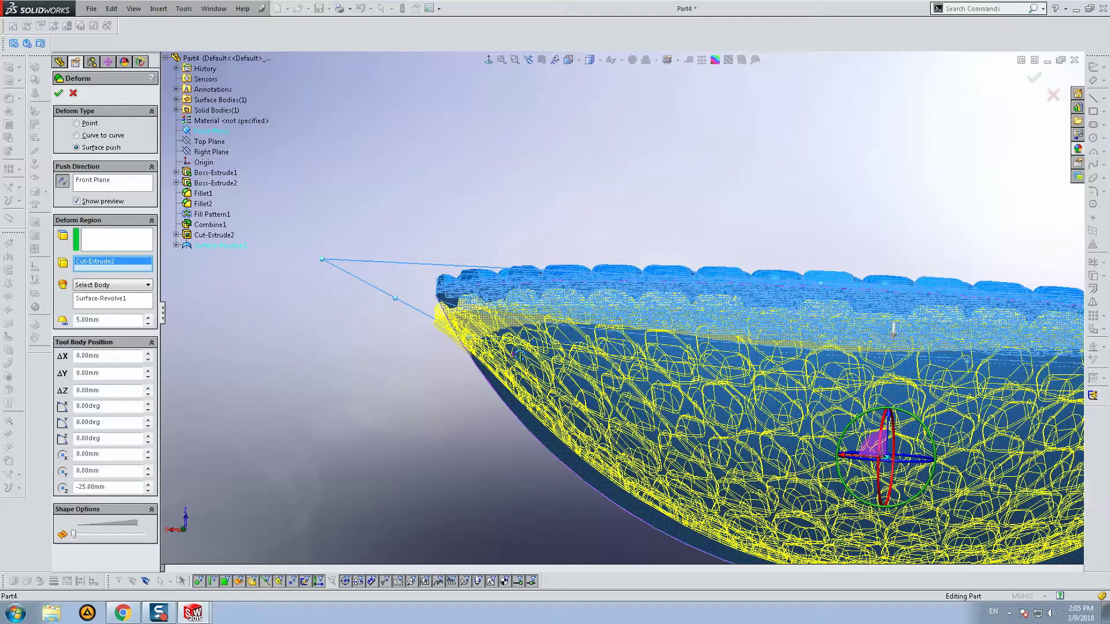
{"action": "left_click", "coordinate": [111, 321]}
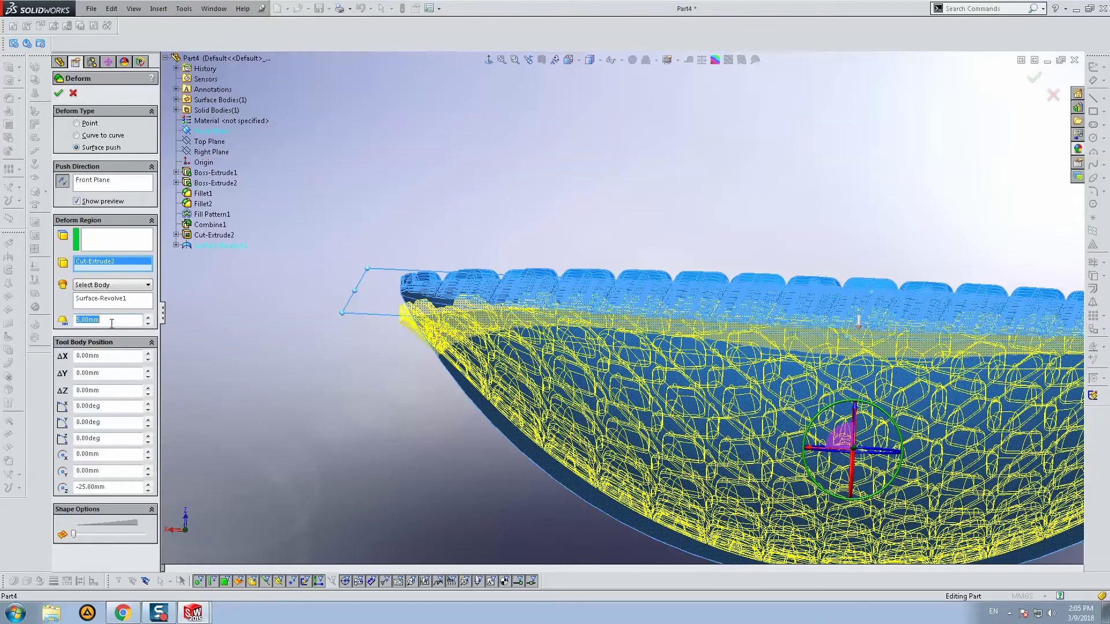
{"action": "type", "text": "2"}
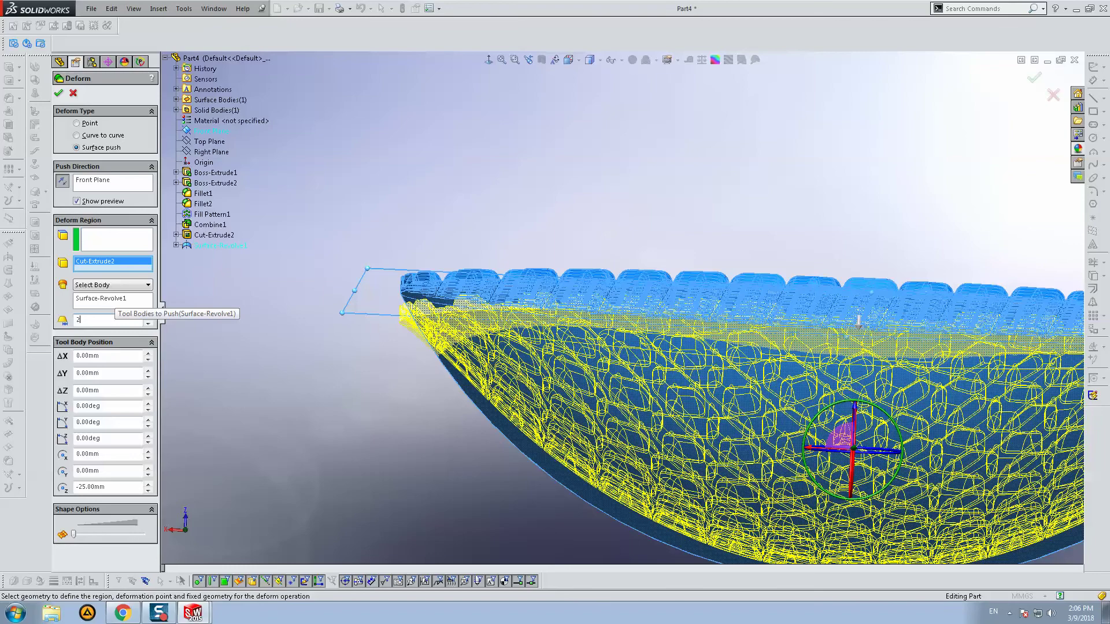
{"action": "key", "text": "Return"}
- Check the bowl preview from several angles and confirm the Deform2 feature
{"action": "middle_click_drag", "start_coordinate": [515, 391], "coordinate": [481, 484]}
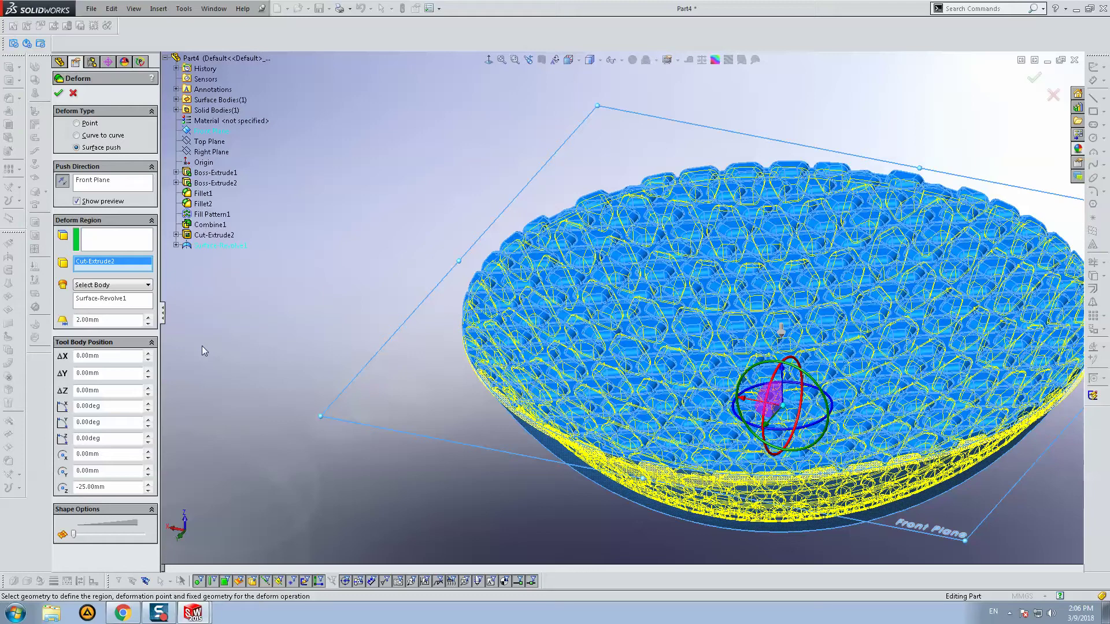
{"action": "middle_click_drag", "start_coordinate": [360, 480], "coordinate": [337, 446]}
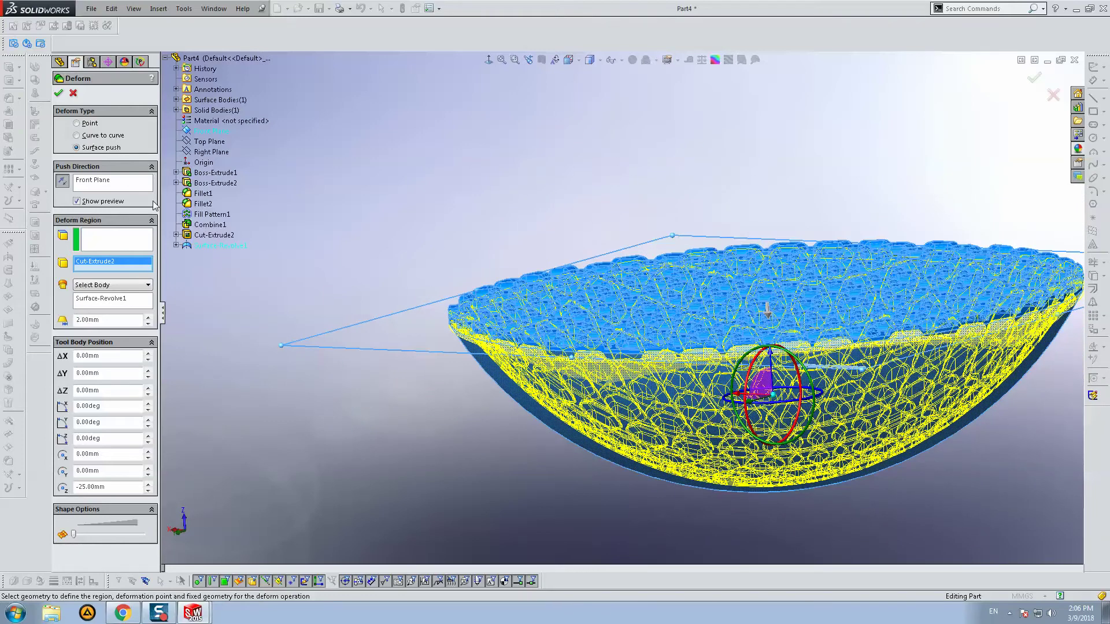
{"action": "middle_click_drag", "start_coordinate": [342, 311], "coordinate": [238, 547]}
{"action": "left_click", "coordinate": [173, 611]}
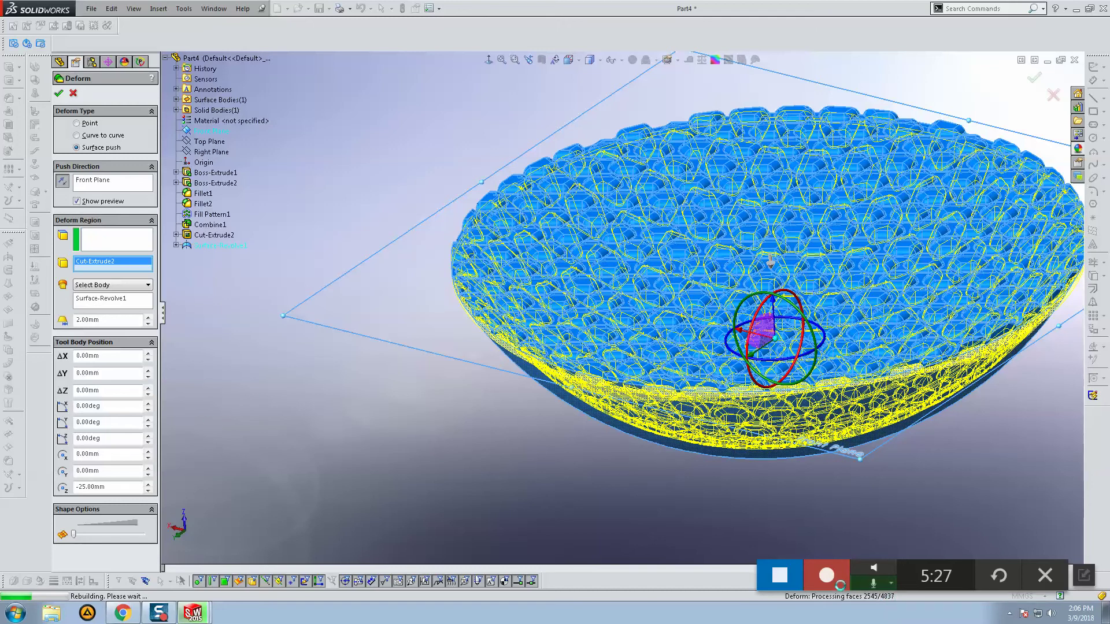
{"action": "mouse_move", "coordinate": [163, 616]}
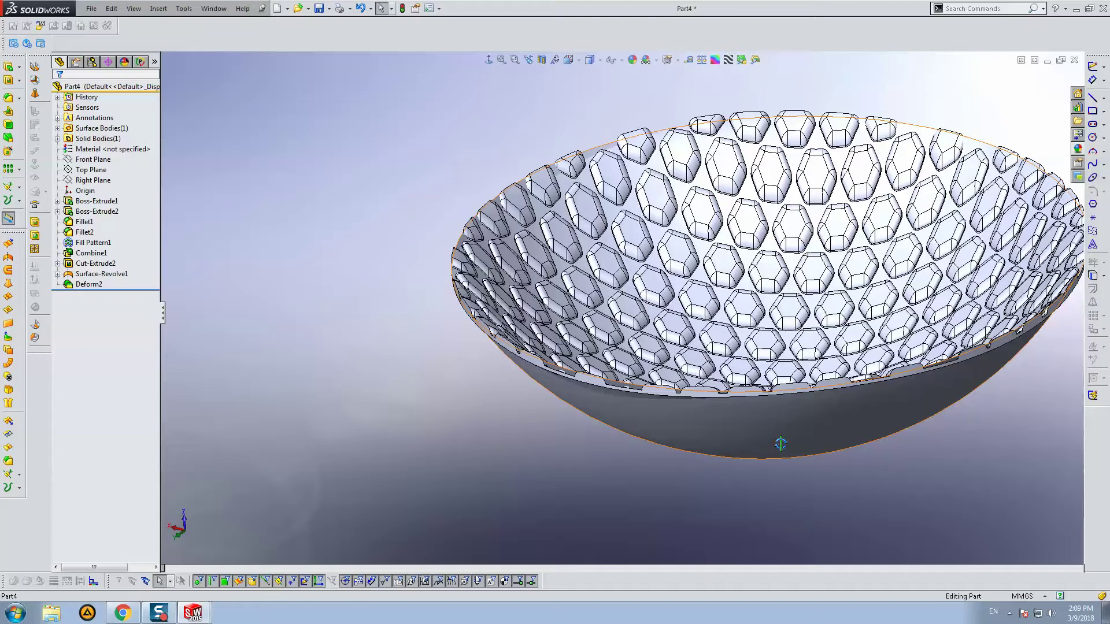
- Change the Surface-Revolve1 sketch's 50 dimension to 80 and rebuild the part
{"action": "middle_click_drag", "start_coordinate": [780, 444], "coordinate": [718, 436]}
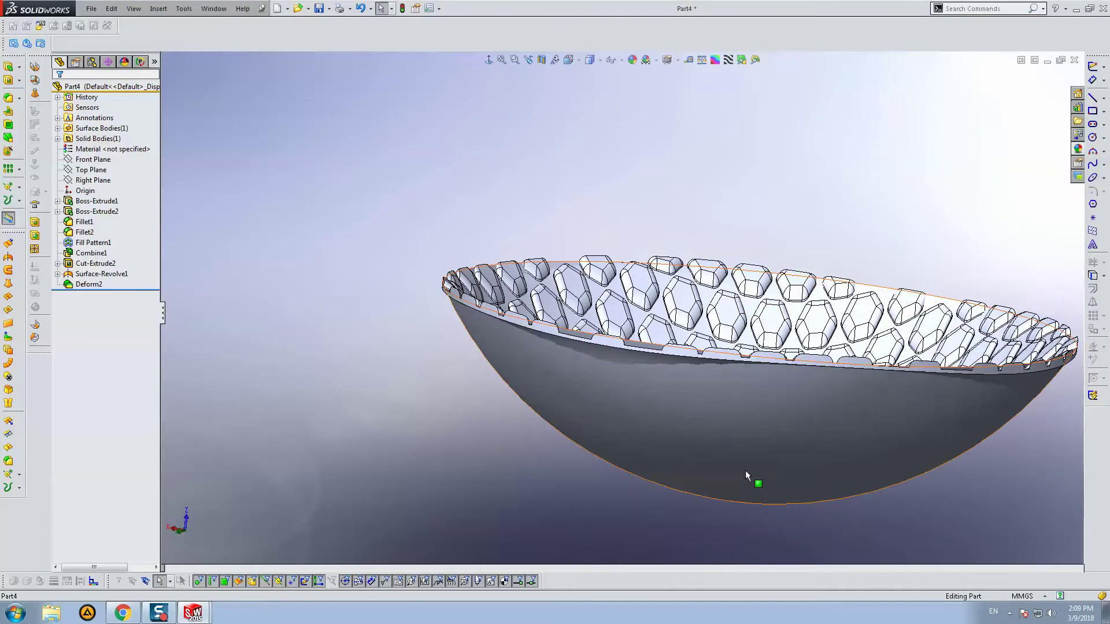
{"action": "middle_click_drag", "start_coordinate": [746, 475], "coordinate": [736, 445]}
{"action": "right_click", "coordinate": [732, 324]}
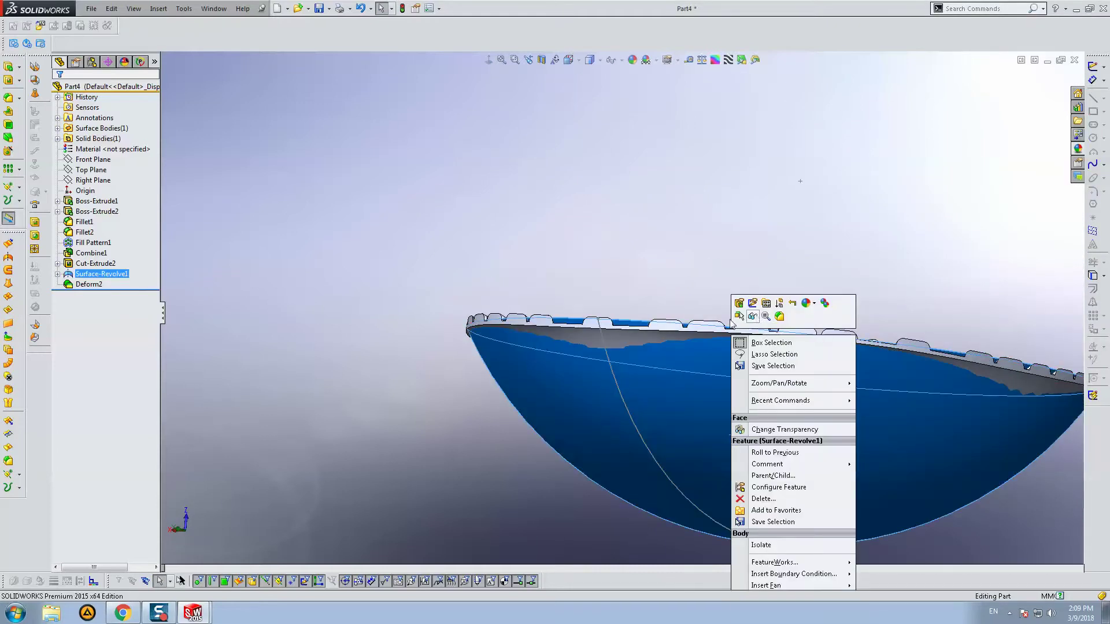
{"action": "mouse_move", "coordinate": [732, 324]}
{"action": "middle_mouse_down"}
{"action": "mouse_move", "coordinate": [714, 432]}
{"action": "mouse_move", "coordinate": [691, 361]}
{"action": "mouse_move", "coordinate": [692, 504]}
{"action": "mouse_move", "coordinate": [671, 523]}
{"action": "mouse_move", "coordinate": [672, 538]}
{"action": "mouse_move", "coordinate": [743, 512]}
{"action": "mouse_move", "coordinate": [788, 418]}
{"action": "mouse_move", "coordinate": [713, 404]}
{"action": "mouse_move", "coordinate": [615, 337]}
{"action": "mouse_move", "coordinate": [771, 453]}
{"action": "mouse_move", "coordinate": [660, 374]}
{"action": "middle_mouse_up"}
{"action": "left_click", "coordinate": [665, 374]}
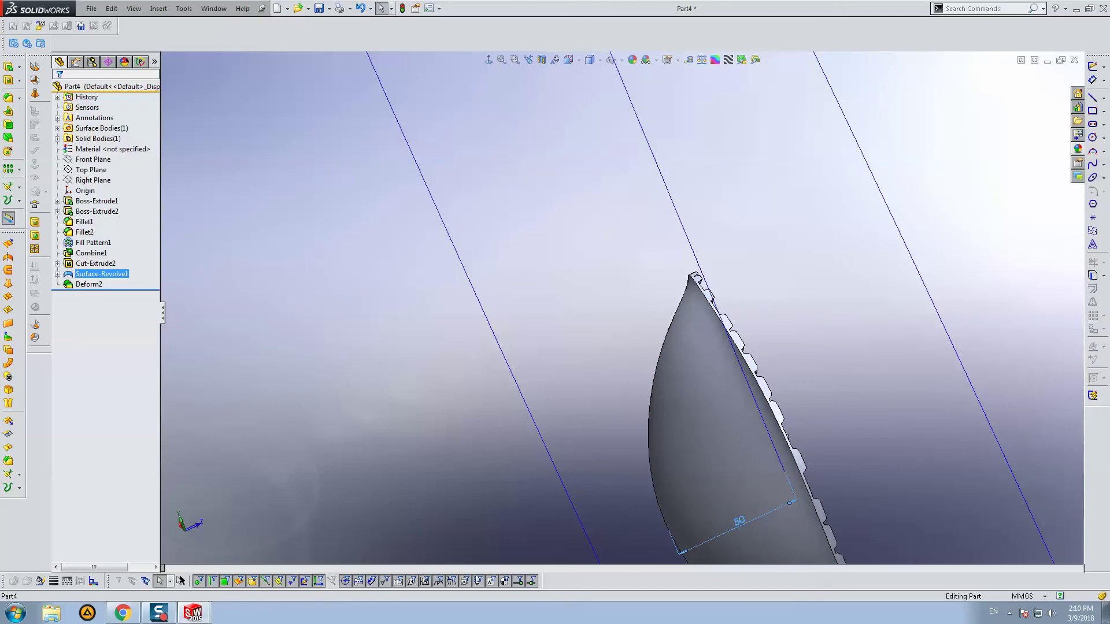
{"action": "double_click", "coordinate": [741, 523]}
{"action": "type", "text": "80"}
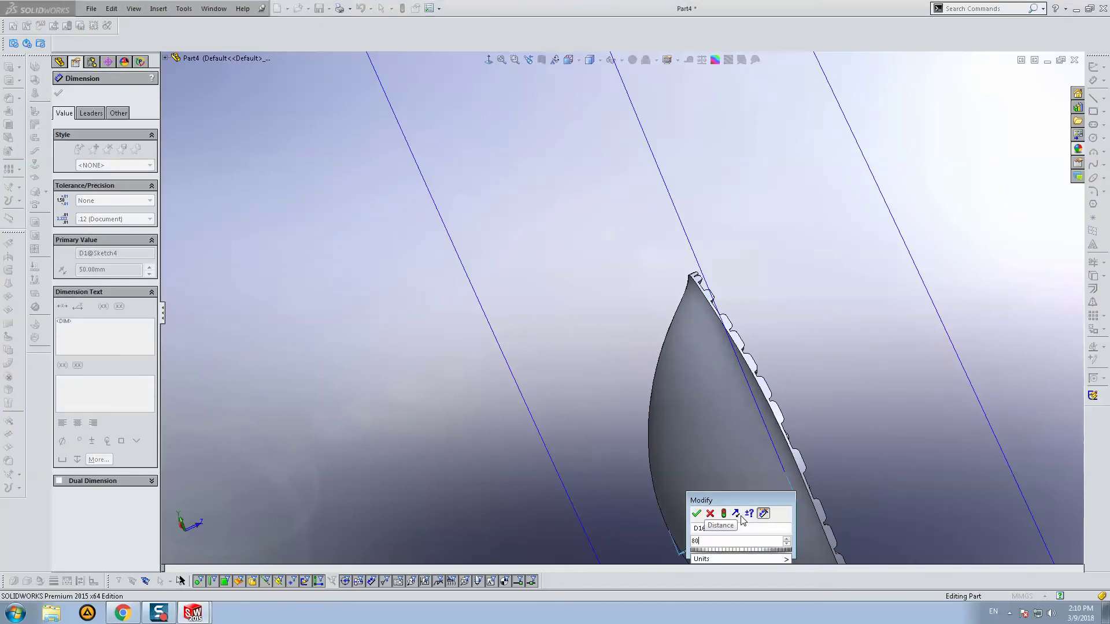
{"action": "key", "text": "Return"}
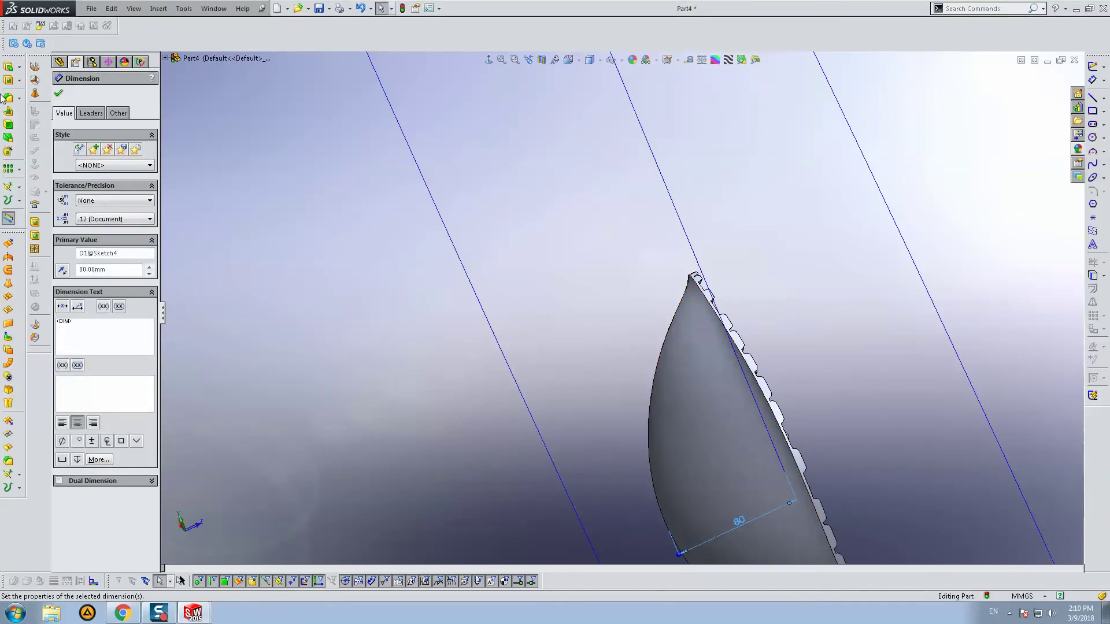
{"action": "left_click", "coordinate": [247, 133]}
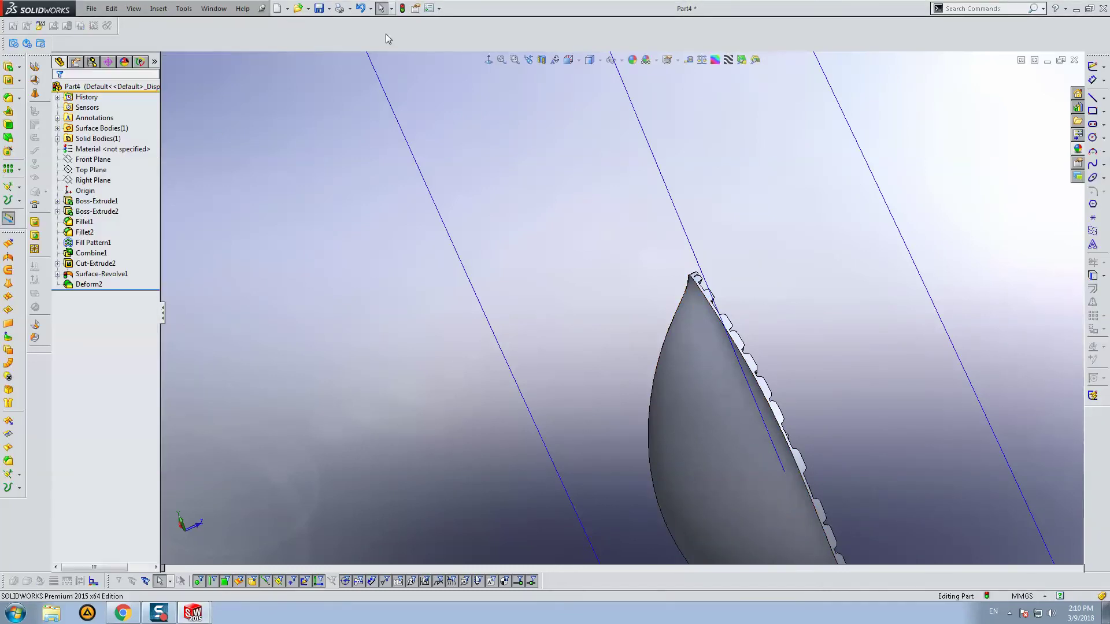
{"action": "left_click", "coordinate": [402, 9]}
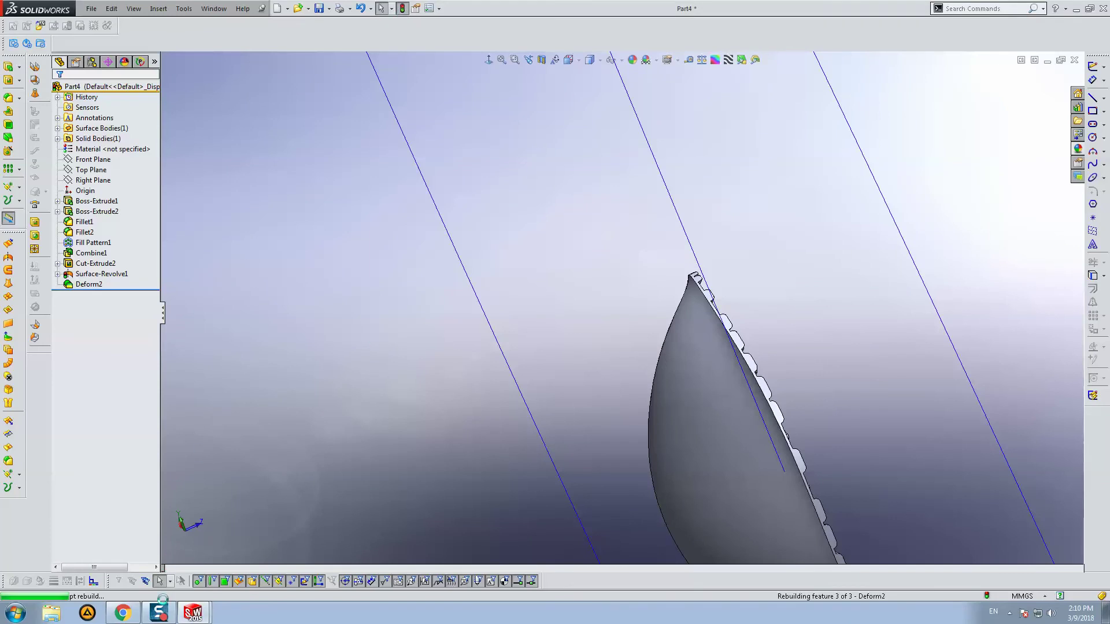
{"action": "middle_click_drag", "start_coordinate": [775, 324], "coordinate": [709, 294]}
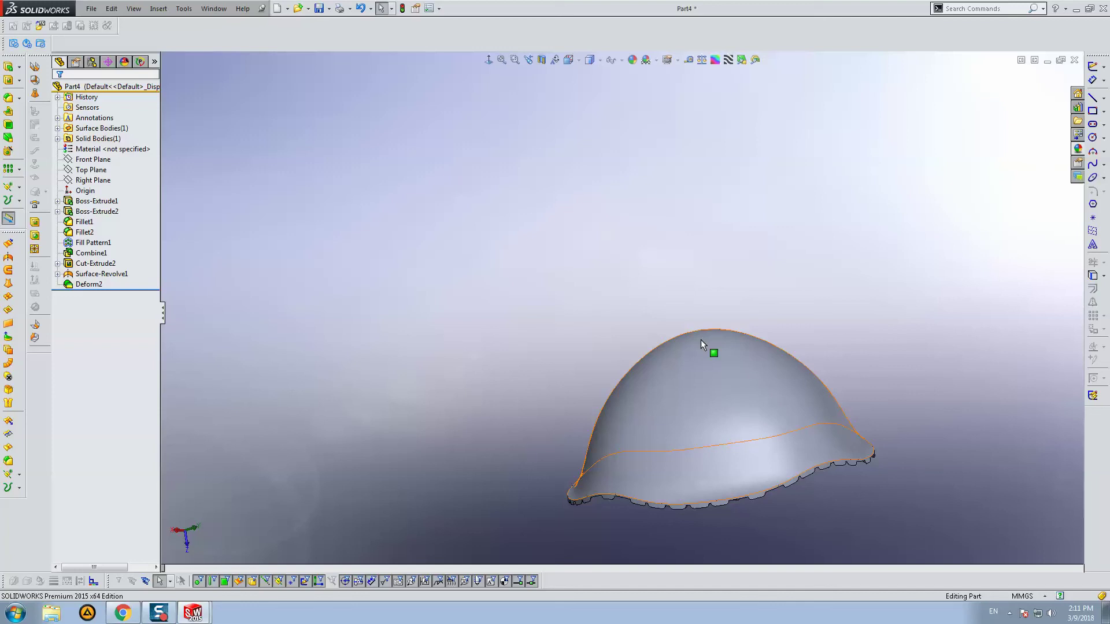
- Open the Deform2 feature for editing from the FeatureManager tree
{"action": "middle_click_drag", "start_coordinate": [700, 339], "coordinate": [744, 451]}
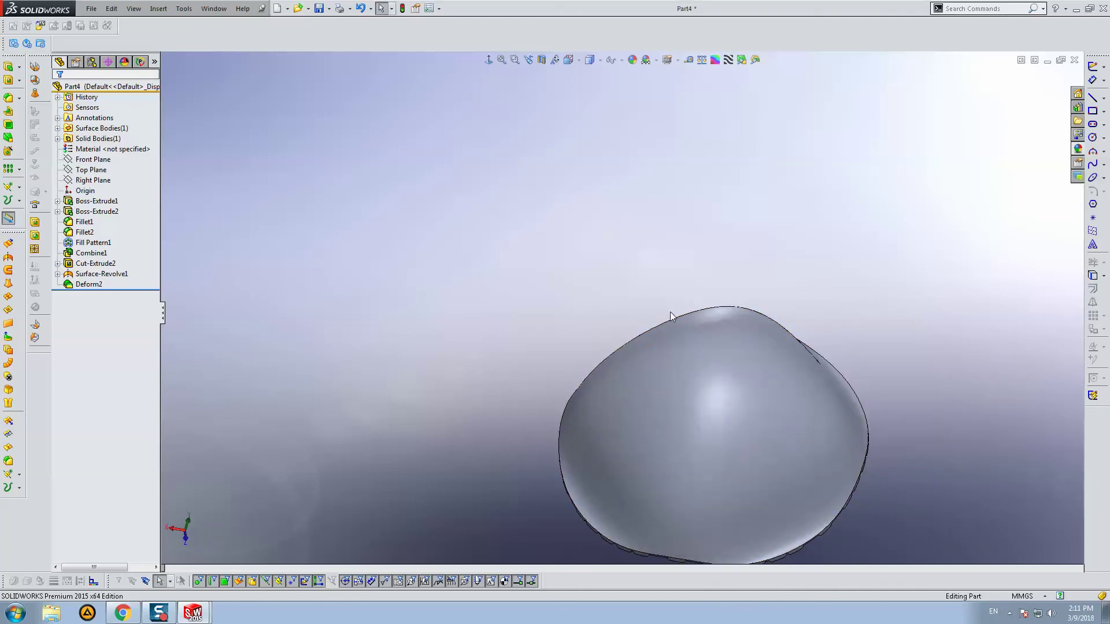
{"action": "middle_click_drag", "start_coordinate": [670, 311], "coordinate": [644, 415]}
{"action": "right_click", "coordinate": [83, 284]}
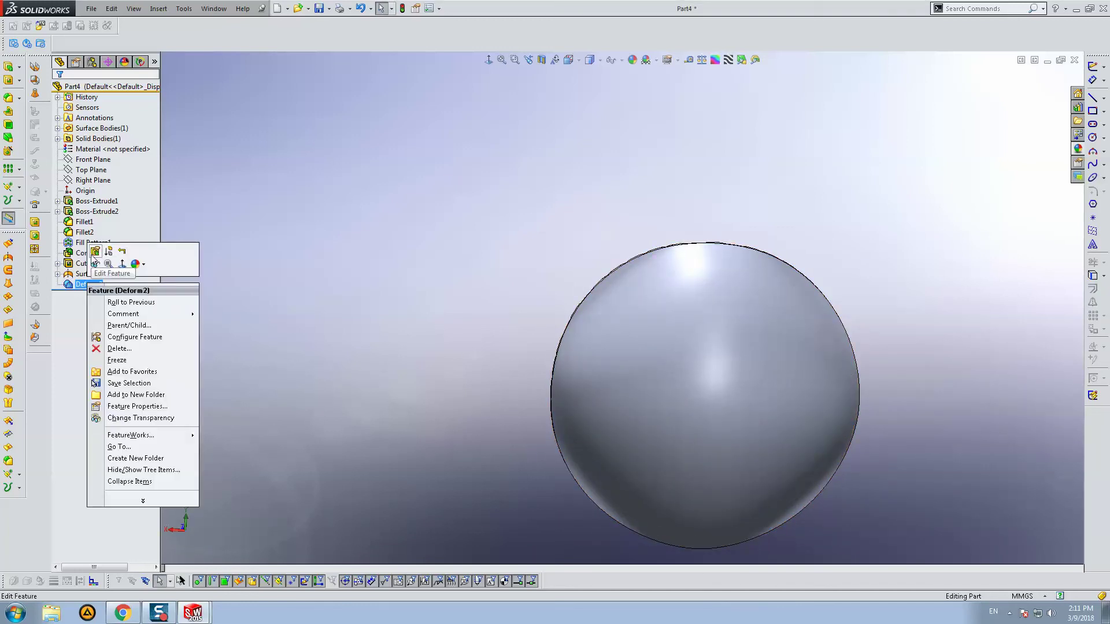
{"action": "left_click", "coordinate": [421, 193]}
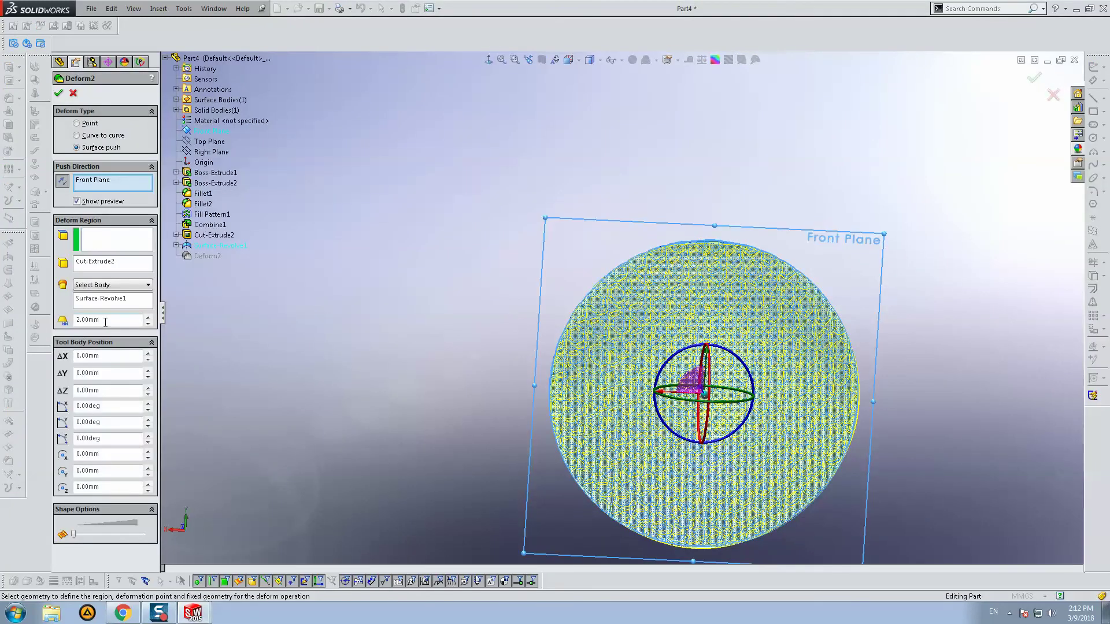
- Set Deform2's push distance to 1.00mm and Shape Accuracy to maximum, then inspect the shell
{"action": "double_click", "coordinate": [105, 322]}
{"action": "type", "text": "1"}
{"action": "key", "text": "Return"}
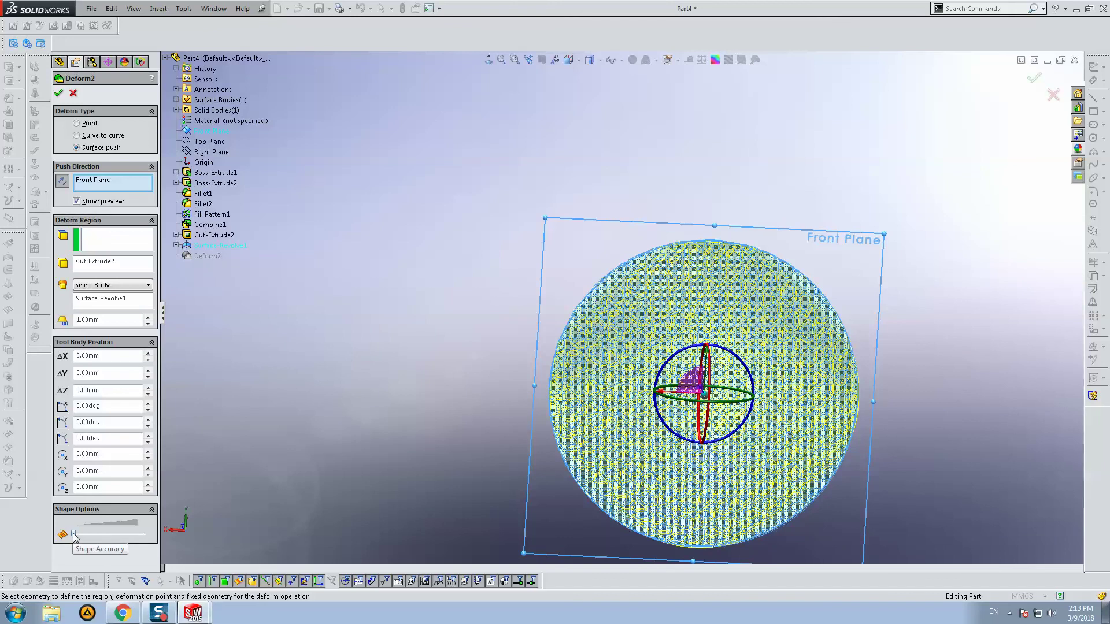
{"action": "left_click_drag", "start_coordinate": [74, 536], "coordinate": [147, 540]}
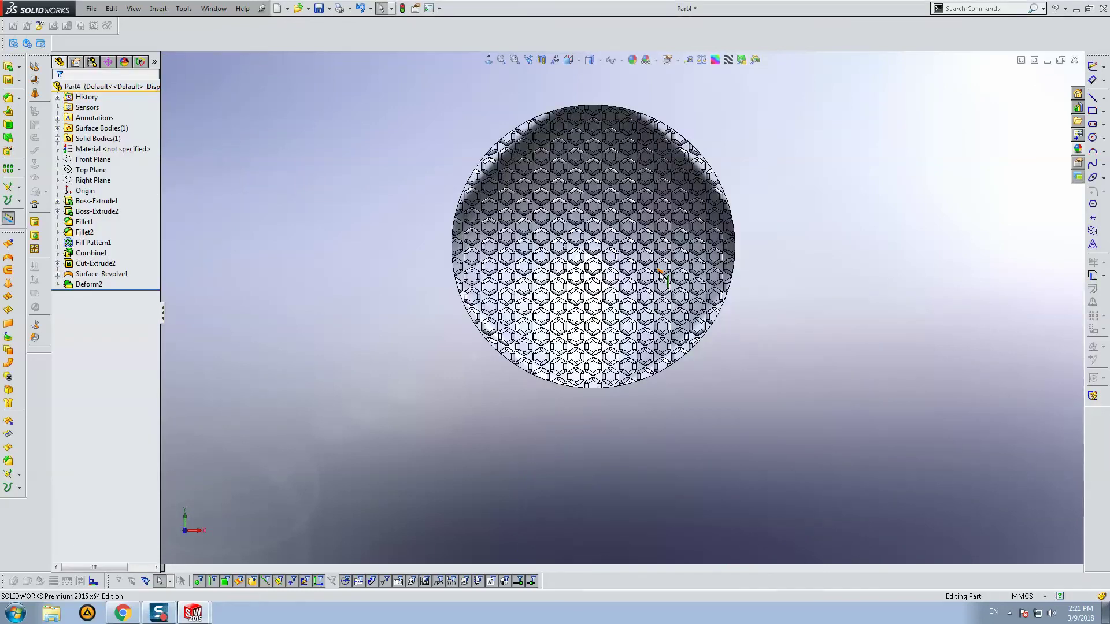
{"action": "middle_click_drag", "start_coordinate": [722, 231], "coordinate": [959, 156]}
{"action": "scroll", "coordinate": [574, 181], "scroll_direction": "down", "scroll_amount": 3}
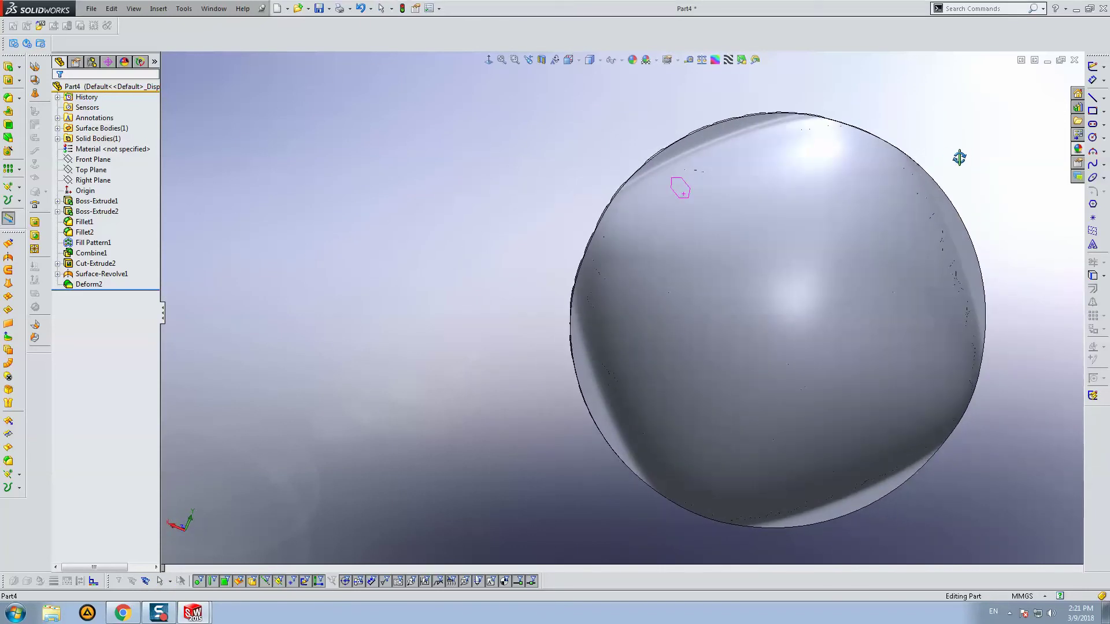
- Orbit, pan and zoom until the bowl's hexagon-lined concave interior fills the view
{"action": "middle_click_drag", "start_coordinate": [602, 389], "coordinate": [715, 269]}
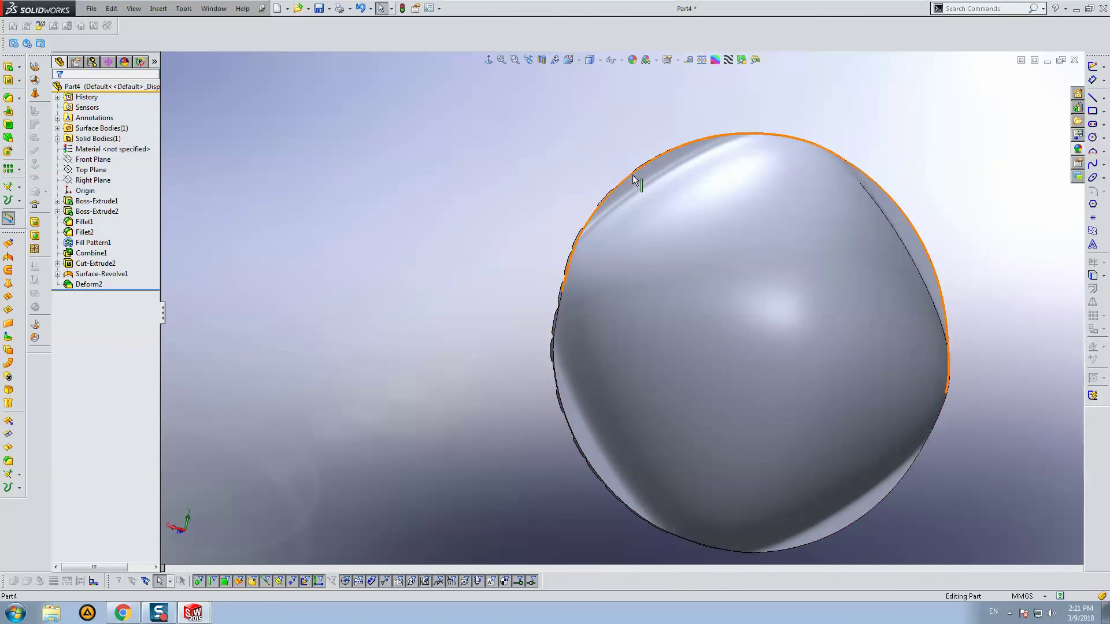
{"action": "left_click", "coordinate": [554, 332]}
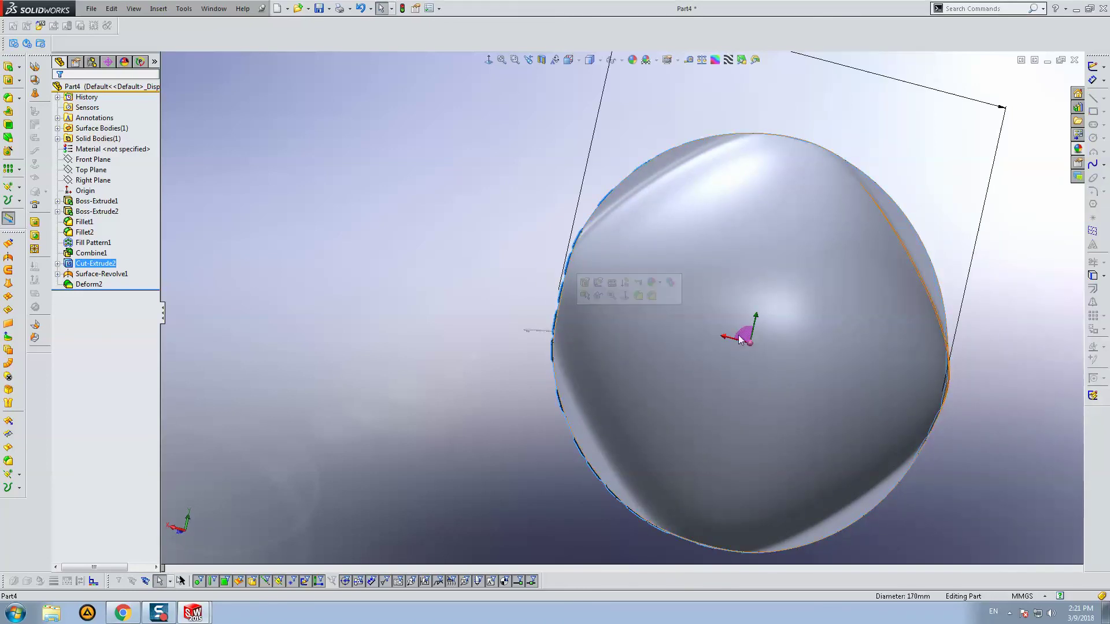
{"action": "left_click", "coordinate": [407, 169]}
{"action": "scroll", "coordinate": [407, 168], "scroll_direction": "up", "scroll_amount": 3}
{"action": "middle_click_drag", "start_coordinate": [408, 168], "coordinate": [757, 210]}
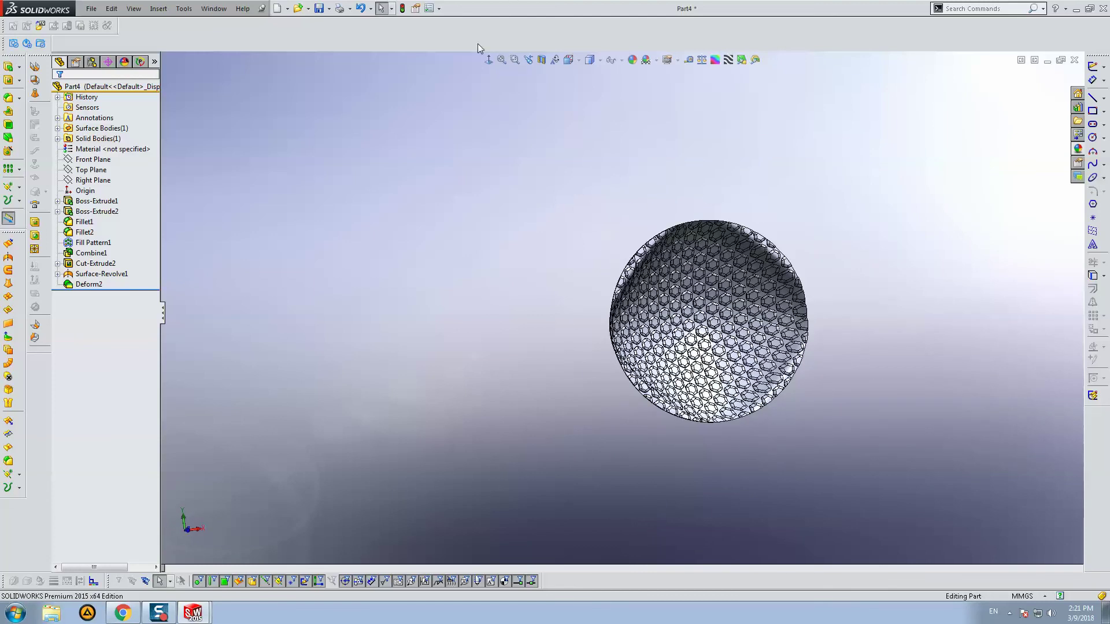
{"action": "middle_click_drag", "start_coordinate": [683, 153], "coordinate": [669, 151], "text": "ctrl"}
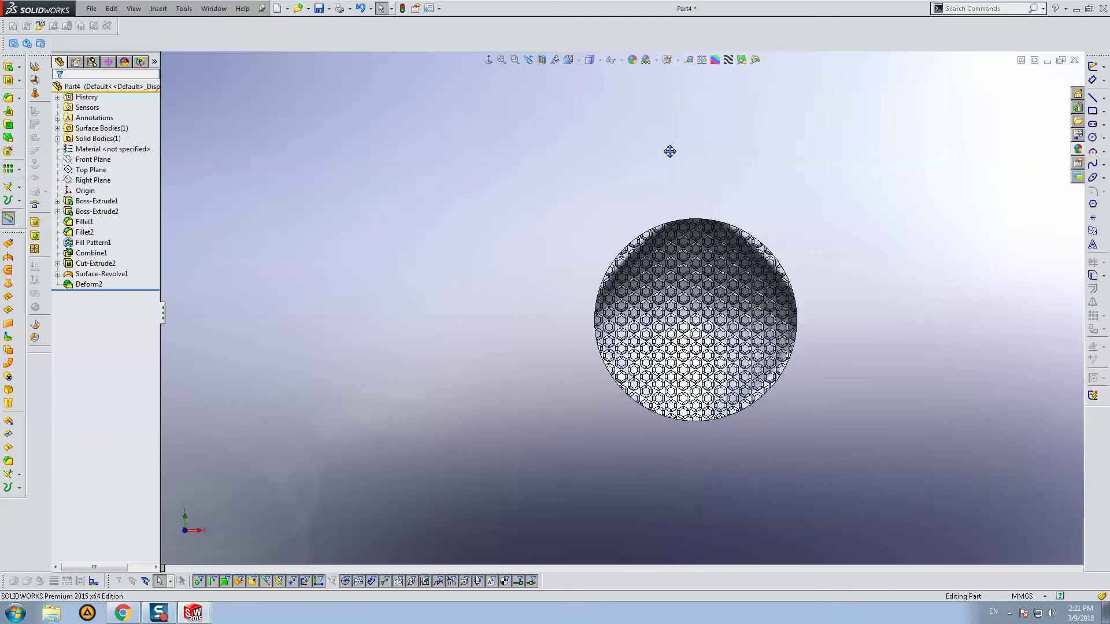
{"action": "scroll", "coordinate": [669, 151], "scroll_direction": "down", "scroll_amount": 2}
{"action": "scroll", "coordinate": [652, 181], "scroll_direction": "down", "scroll_amount": 1}
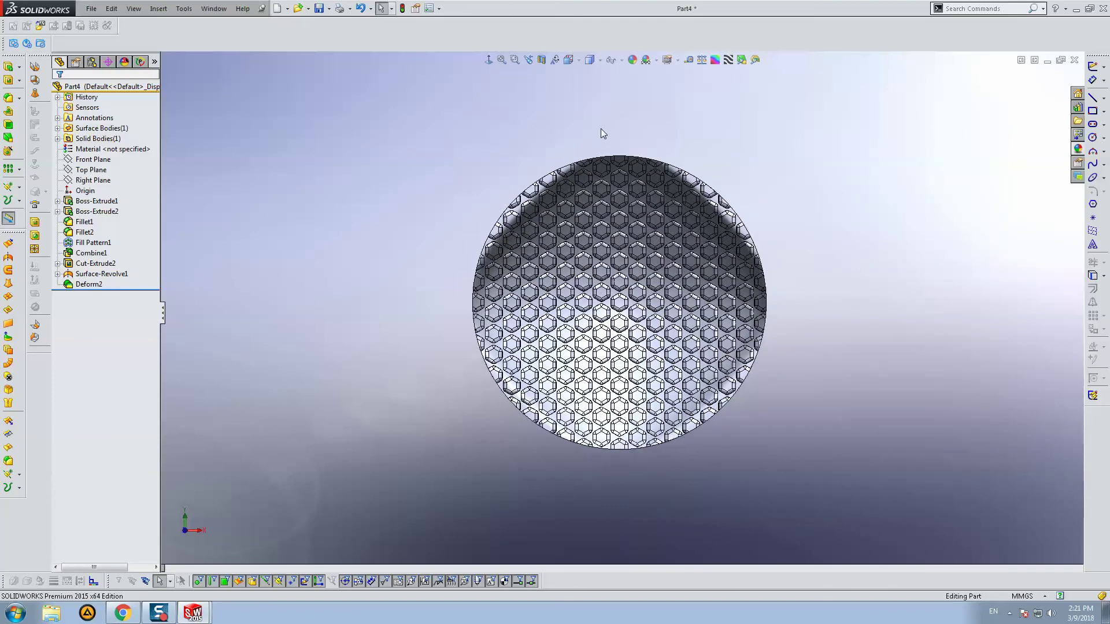